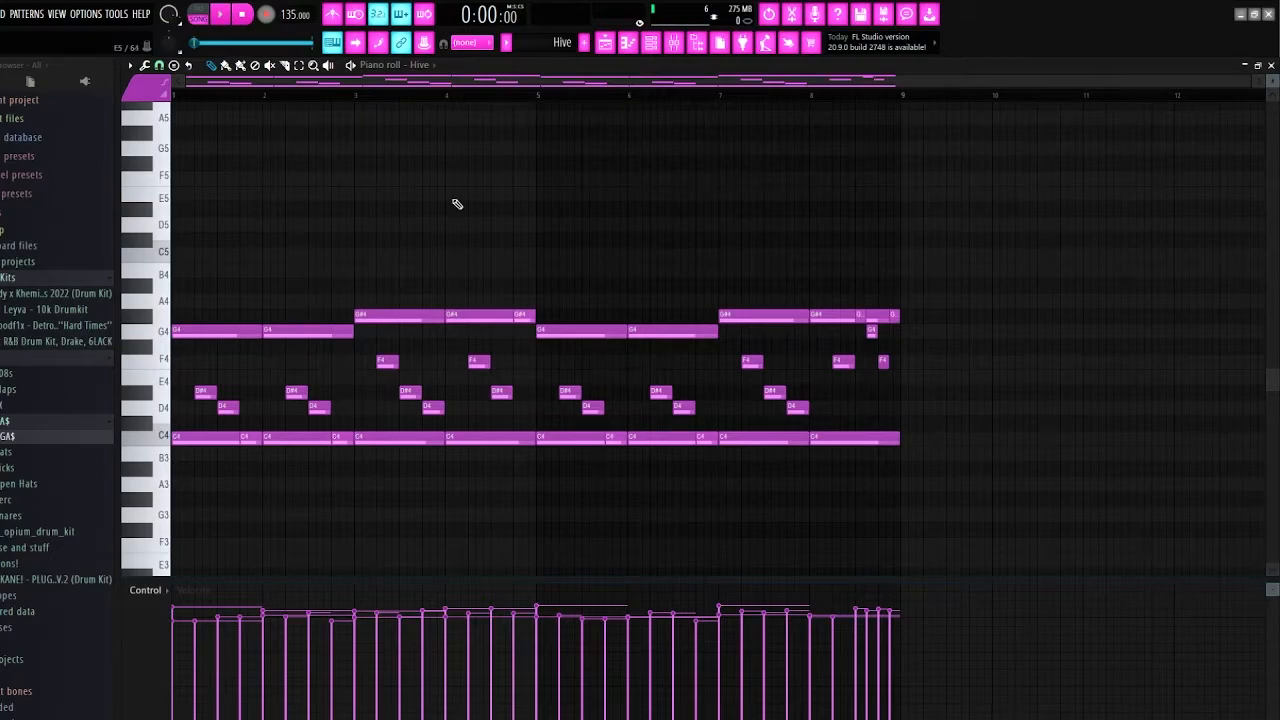
Play back the Hive melody in the piano roll and stop it near the end of bar 8
scroll(570, 195, up, 1)
key(space)
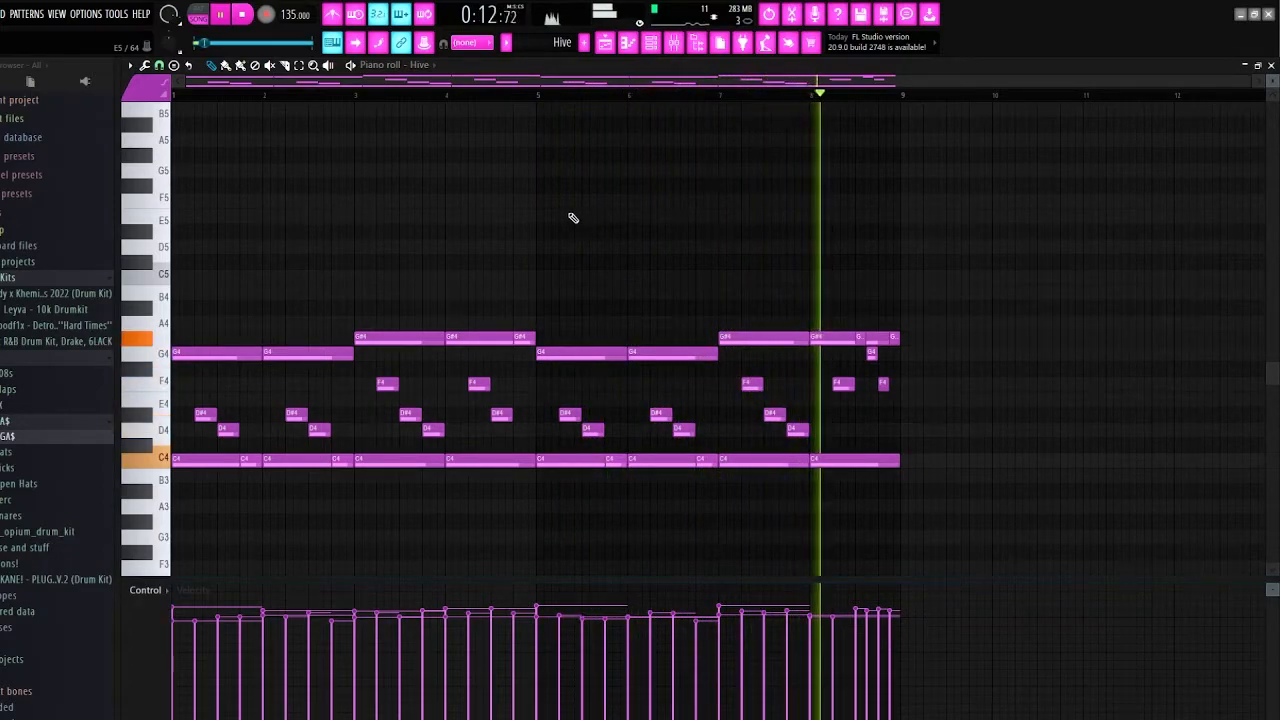
key(space)
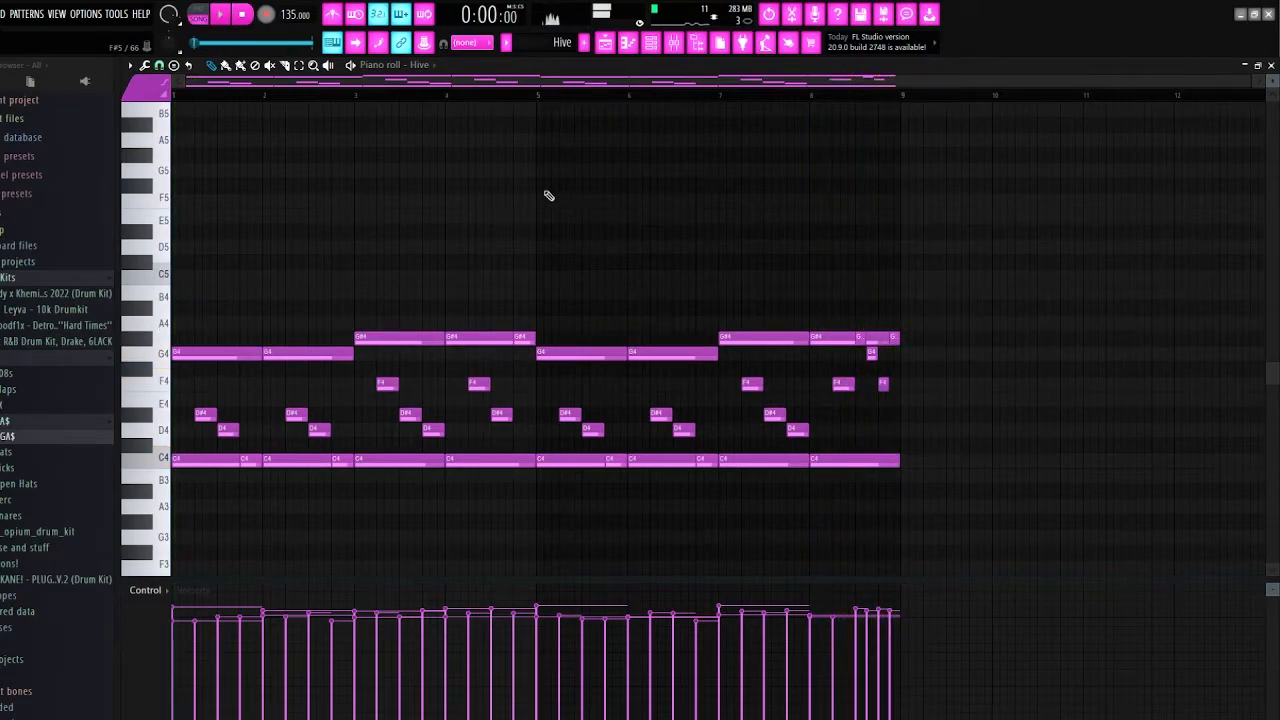
scroll(634, 278, down, 1)
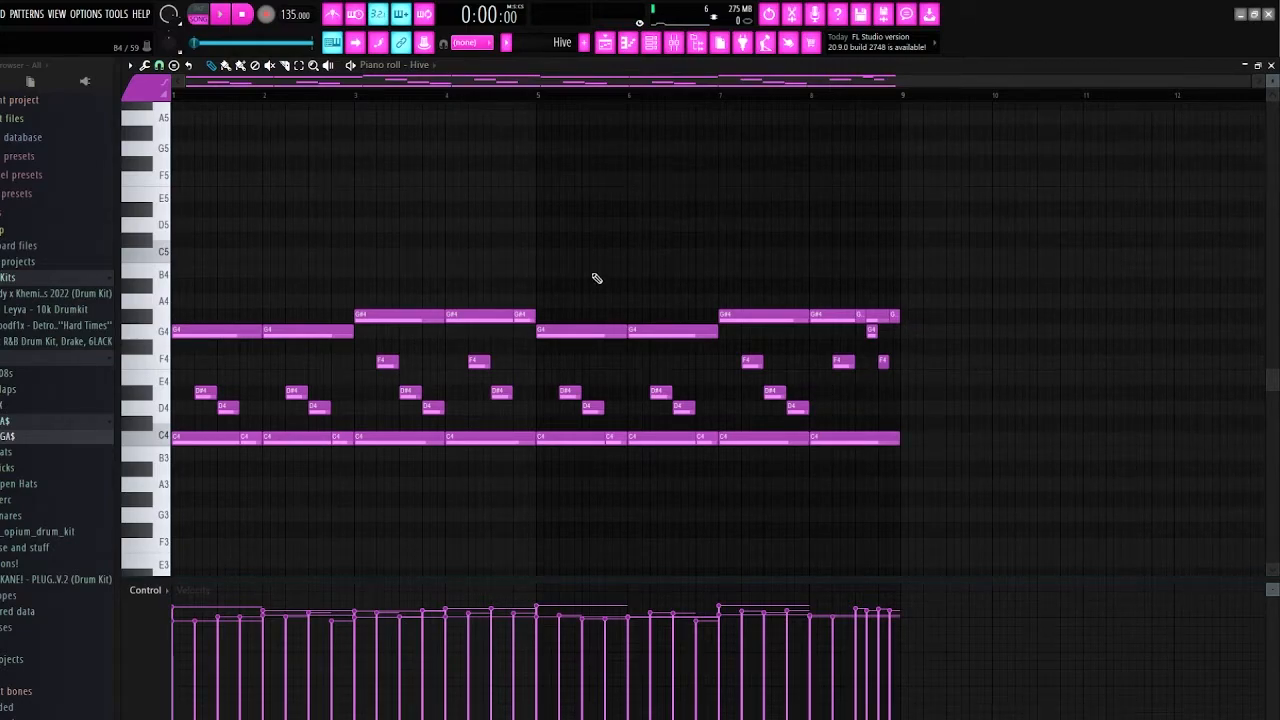
Try randomizing the panning and velocity levels of the Hive notes with the Randomize tool
key(alt+r)
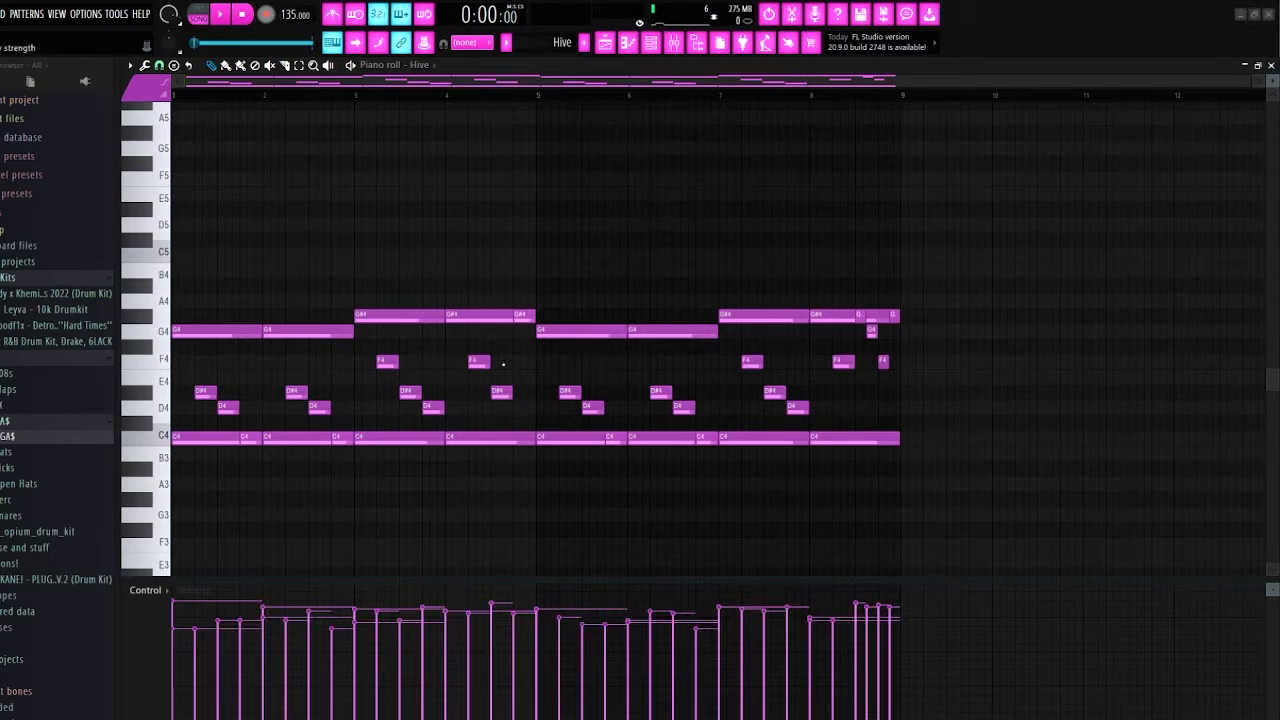
drag(640, 420, 640, 414)
drag(482, 366, 482, 350)
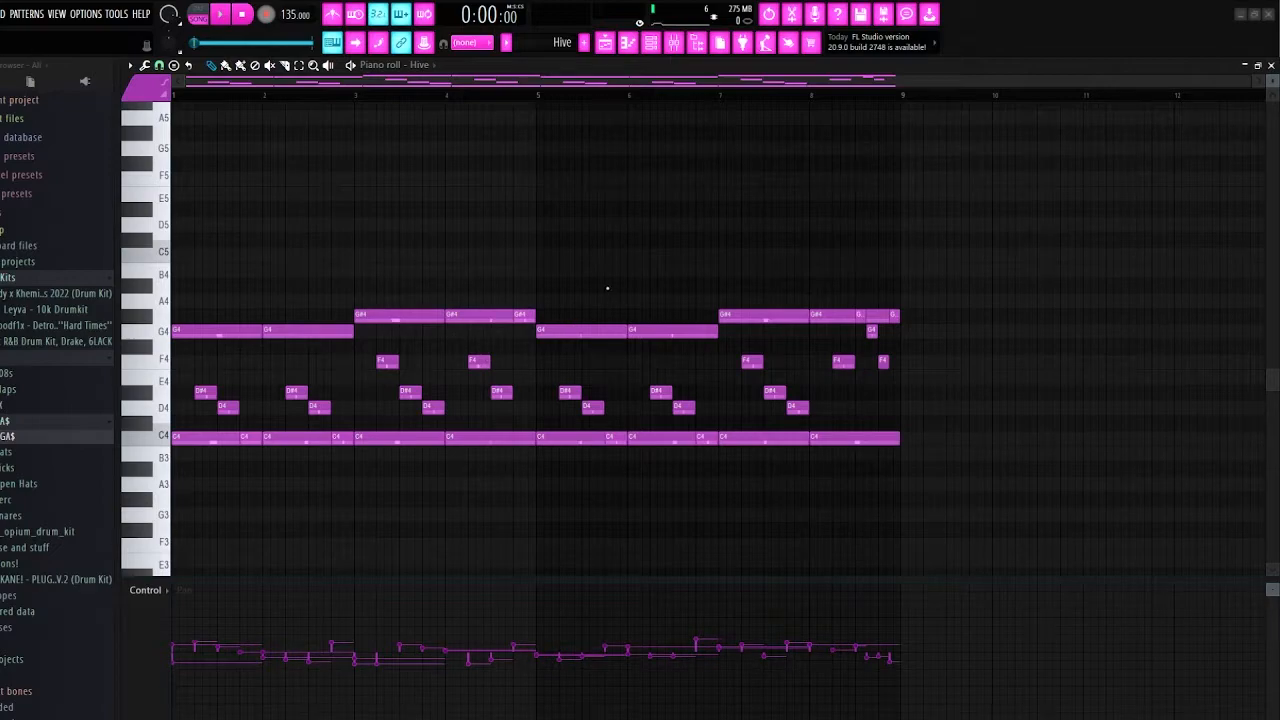
click(620, 161)
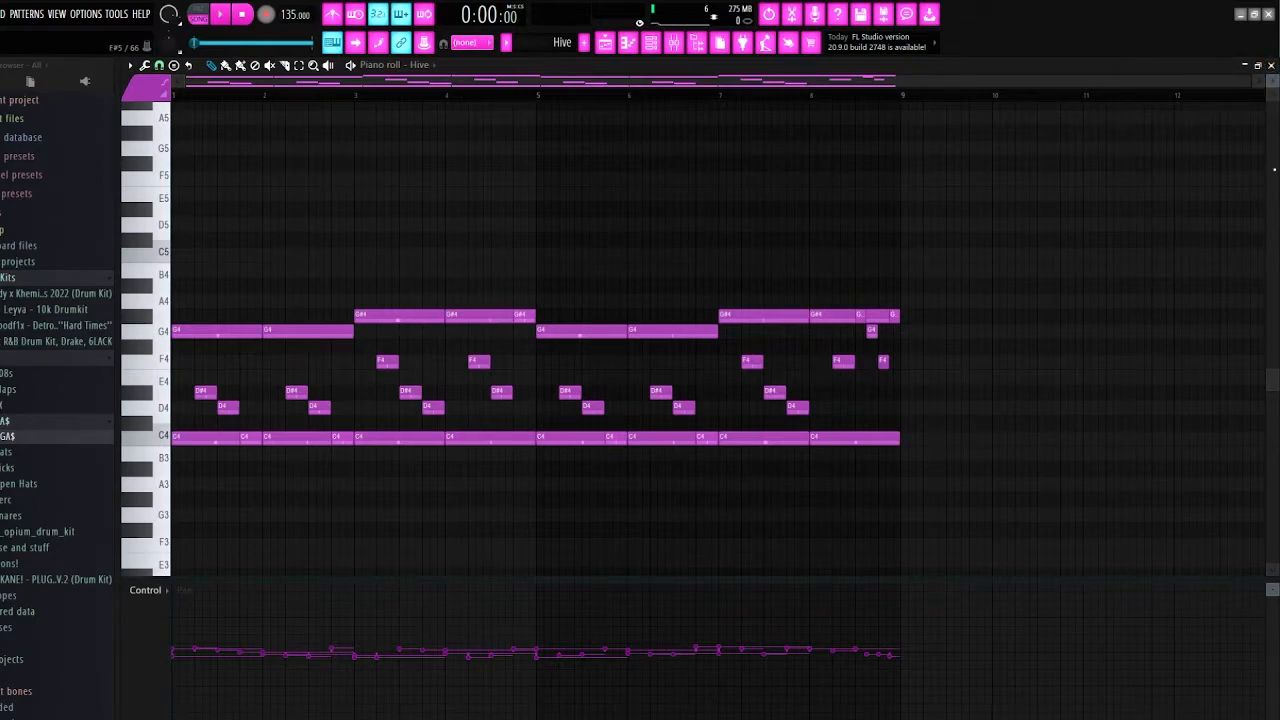
Reopen the Hive pattern from the playlist and open its channel's instrument from the channel rack
click(1271, 65)
click(372, 97)
mouse_move(376, 100)
mouse_down()
mouse_move(760, 92)
mouse_move(464, 100)
mouse_up()
double_click(523, 112)
scroll(324, 238, up, 4)
scroll(216, 254, up, 3)
scroll(218, 254, up, 1)
key(F7)
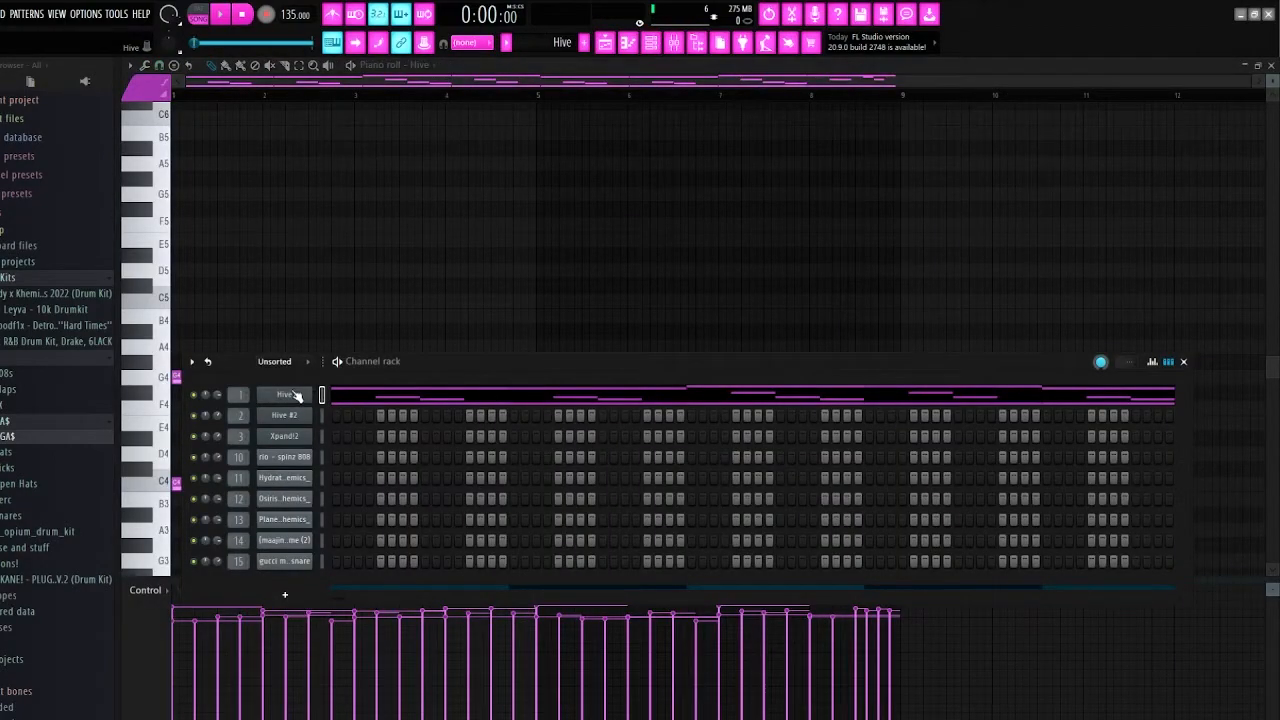
click(296, 396)
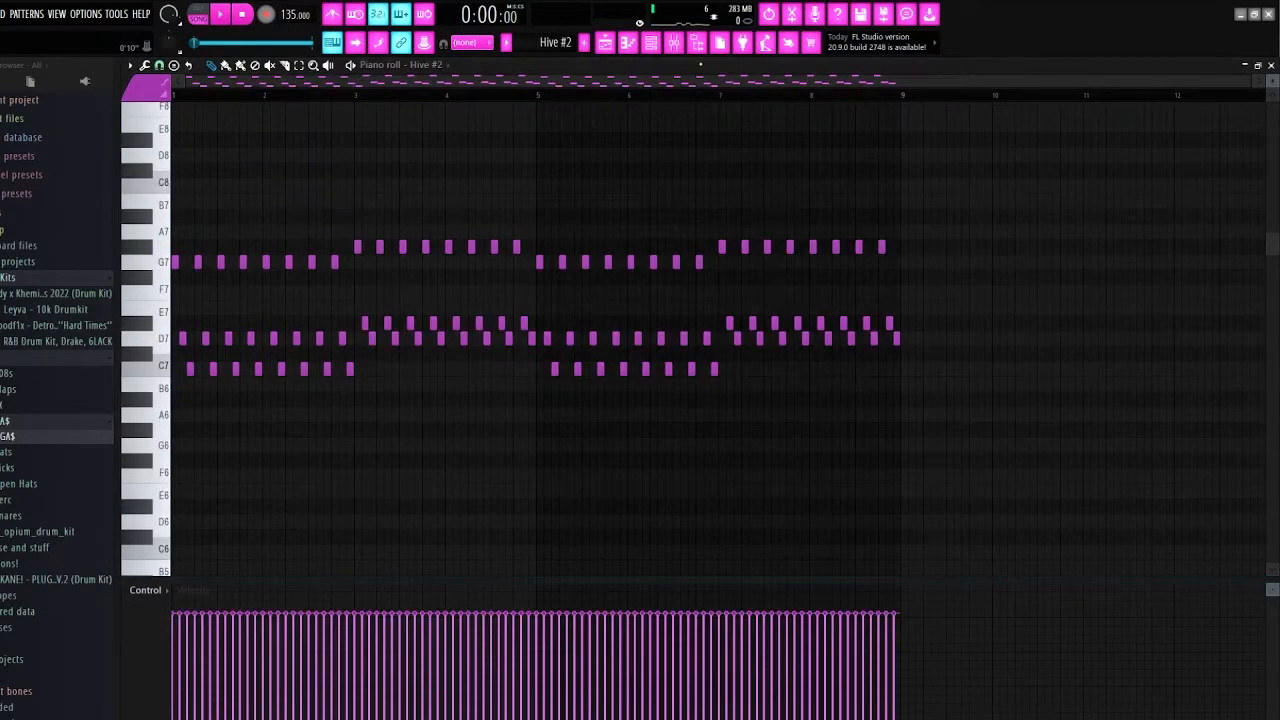
Open the Hive #2 channel's instrument to view its preset, and close it along with the channel rack
click(651, 42)
click(286, 415)
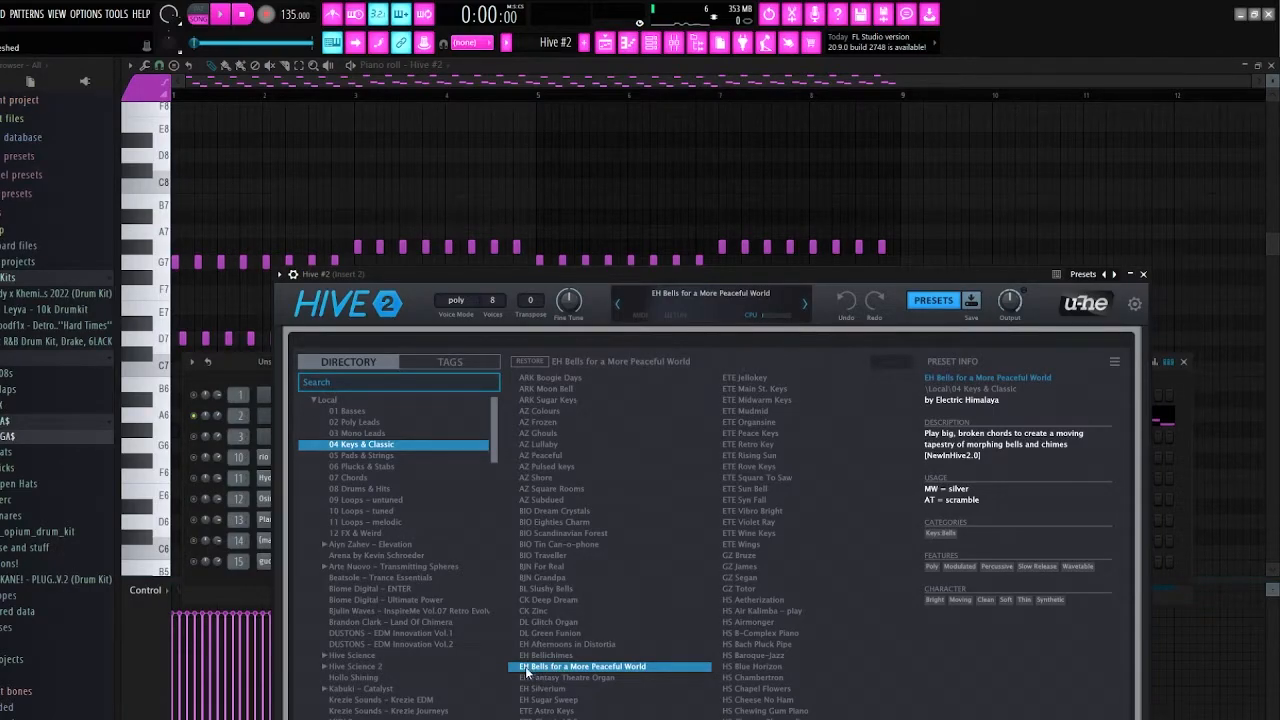
click(1143, 274)
click(1183, 361)
Examine the repeating Hive #2 note sequence up close and play the whole pattern back
scroll(183, 342, up, 5)
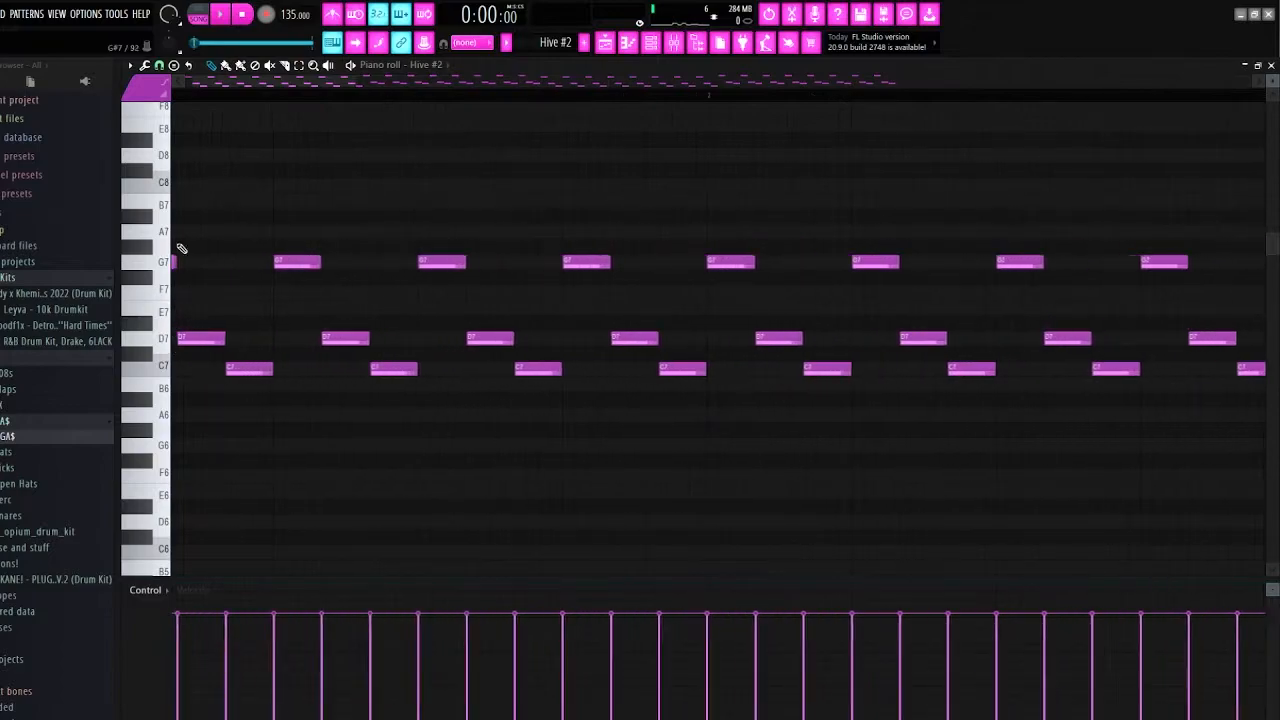
scroll(214, 186, left, 2)
scroll(185, 256, up, 3)
drag(181, 82, 166, 82)
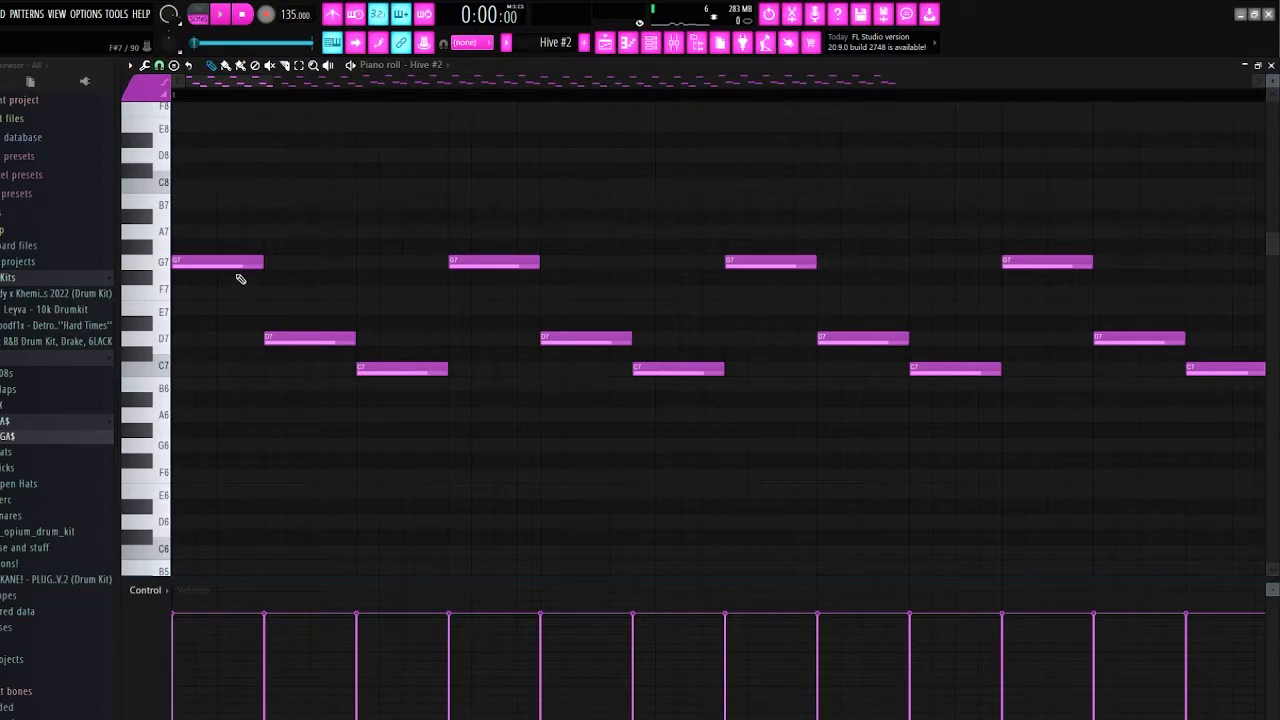
scroll(305, 352, down, 5)
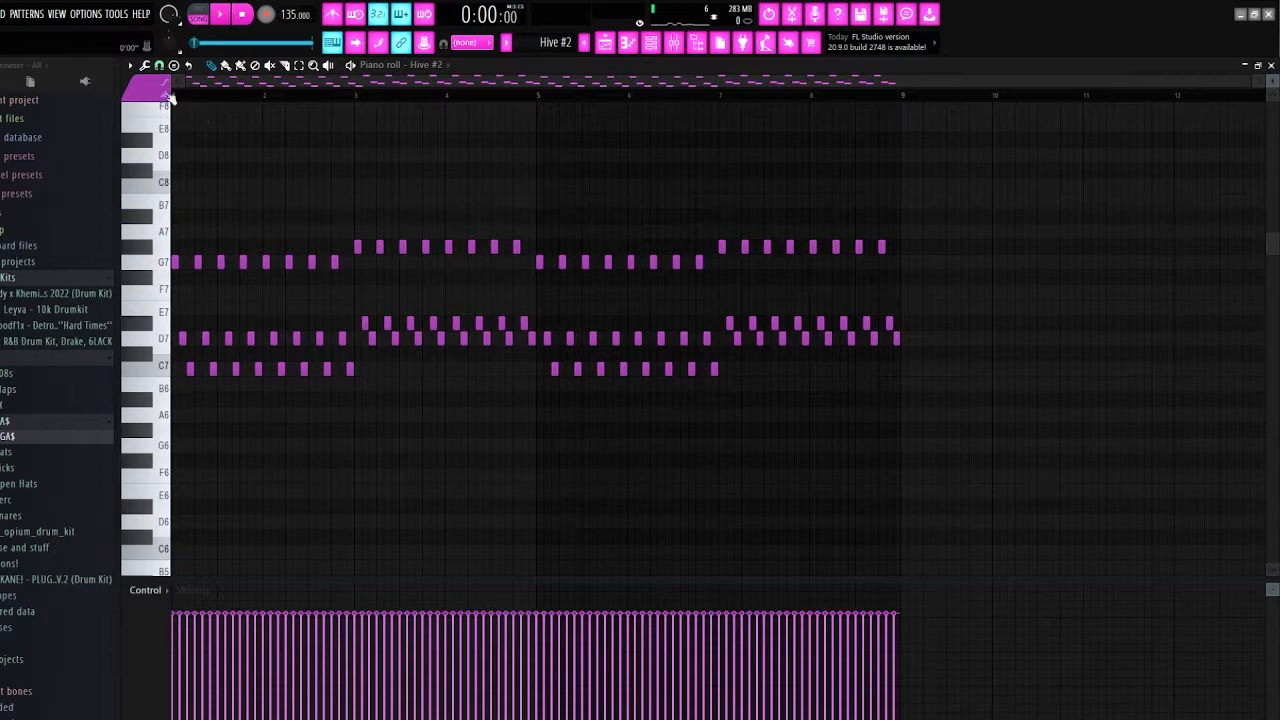
key(space)
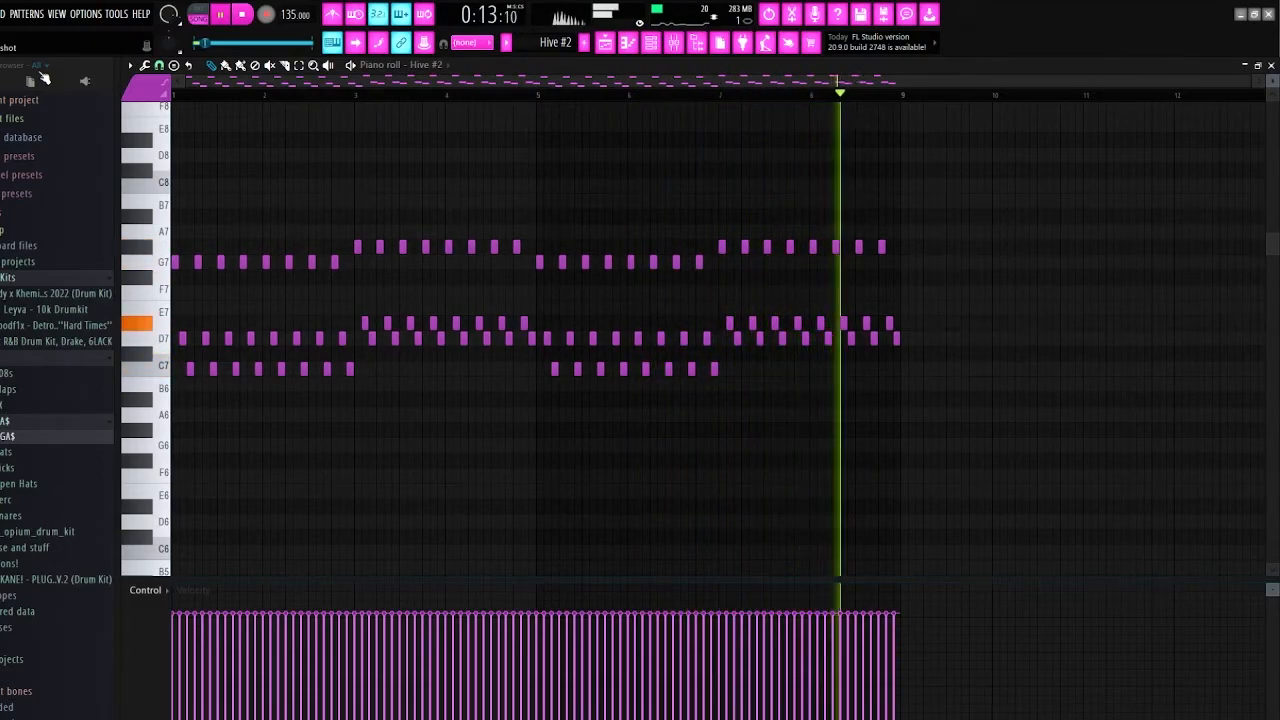
key(space)
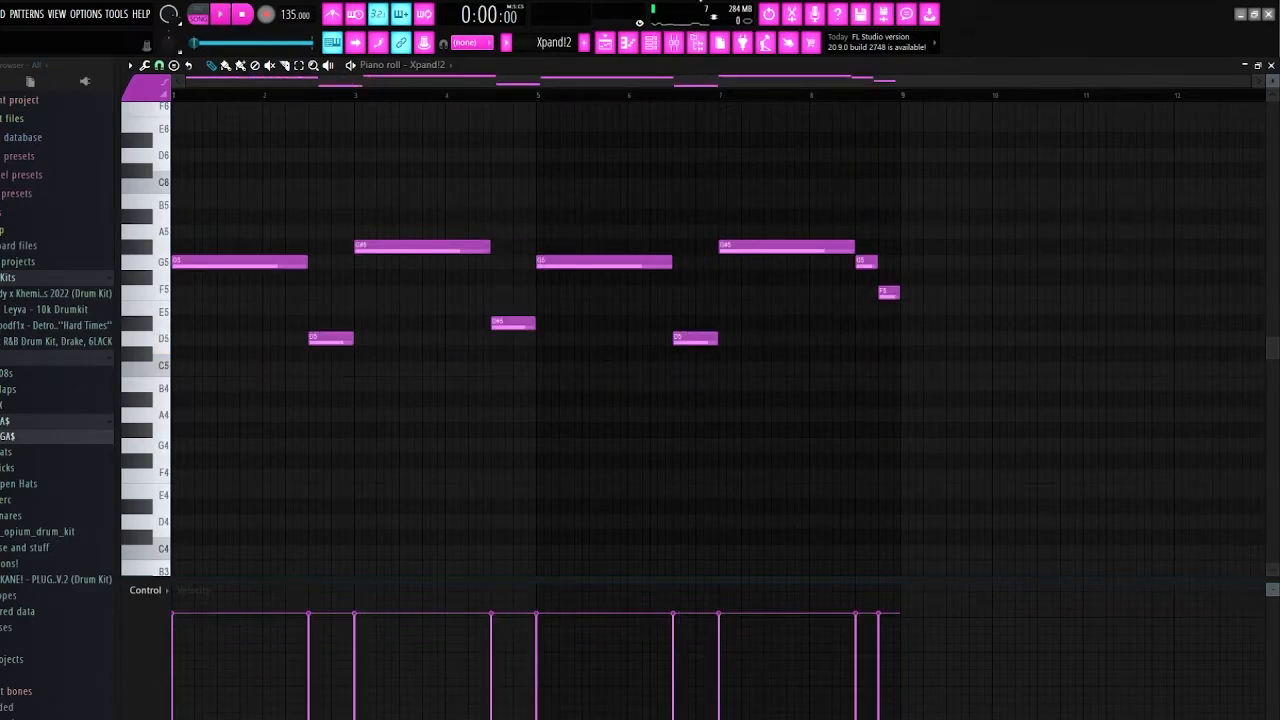
Open the Xpand!2 channel's instrument to view its loaded sound, and close it along with the channel rack
click(650, 42)
click(284, 440)
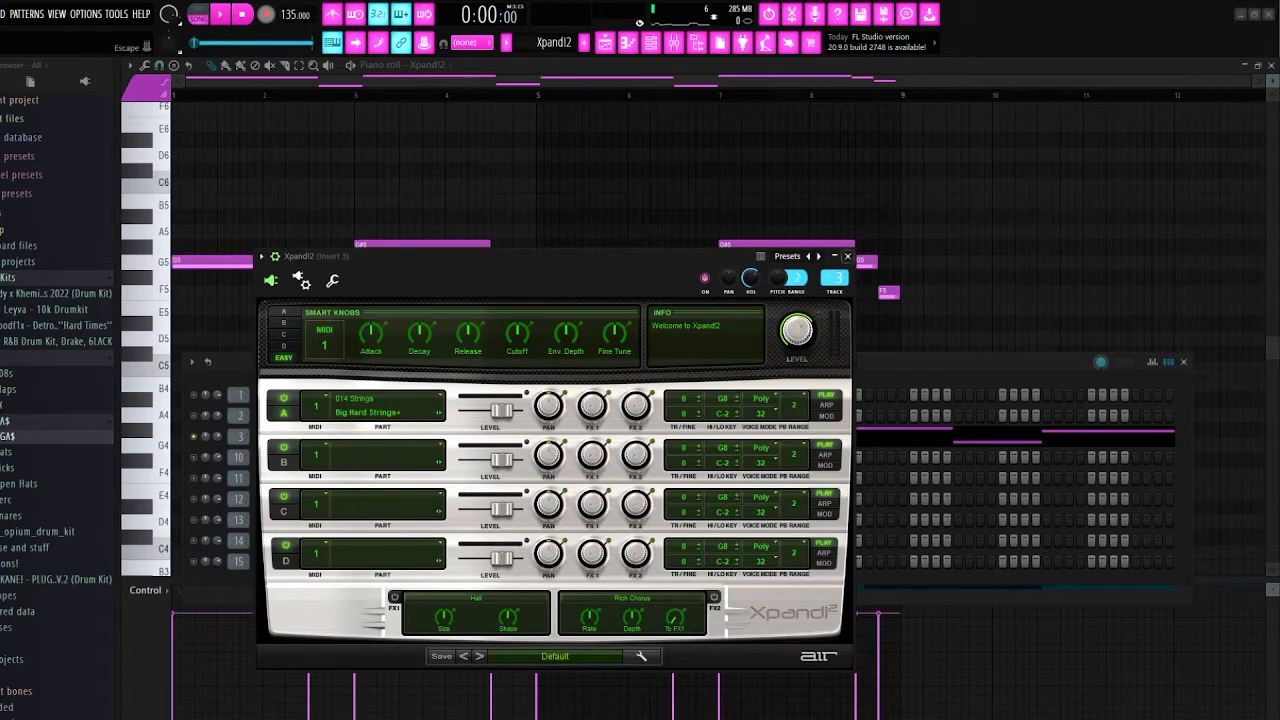
click(847, 256)
click(1183, 361)
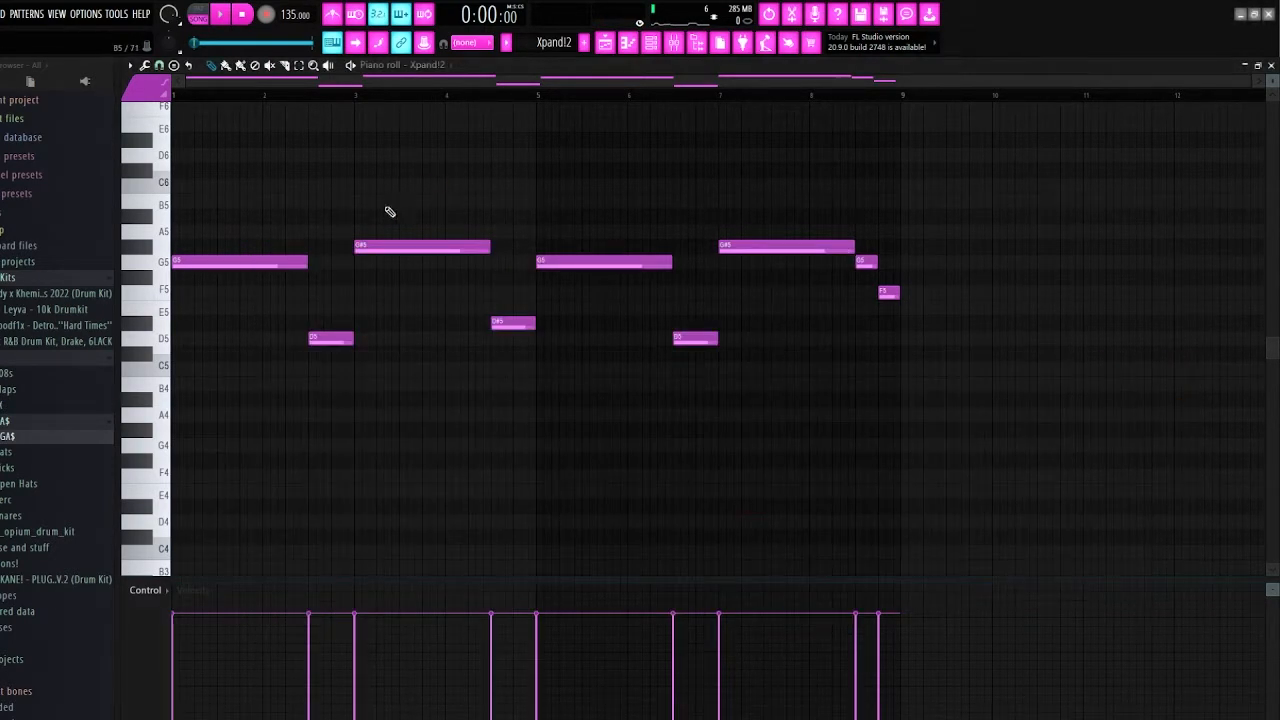
Reopen the Xpand!2 pattern from its Track 3 clip in the playlist and play it back
click(173, 95)
click(1271, 65)
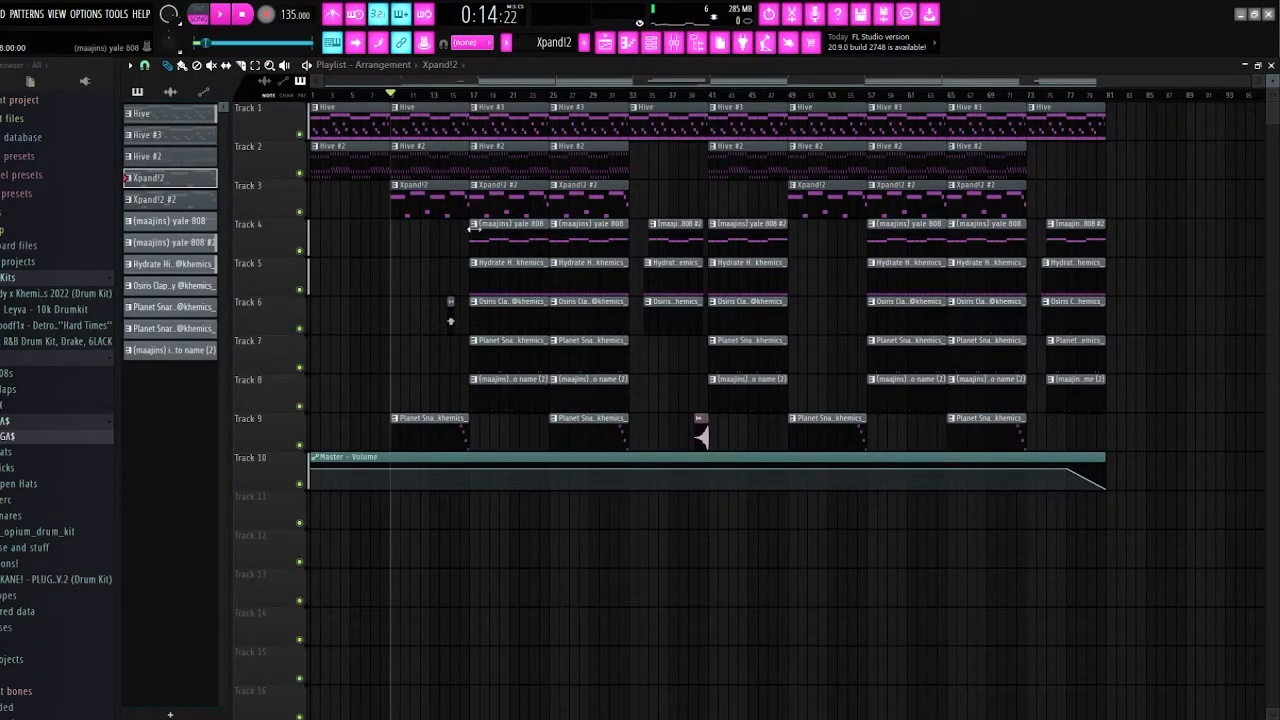
double_click(428, 206)
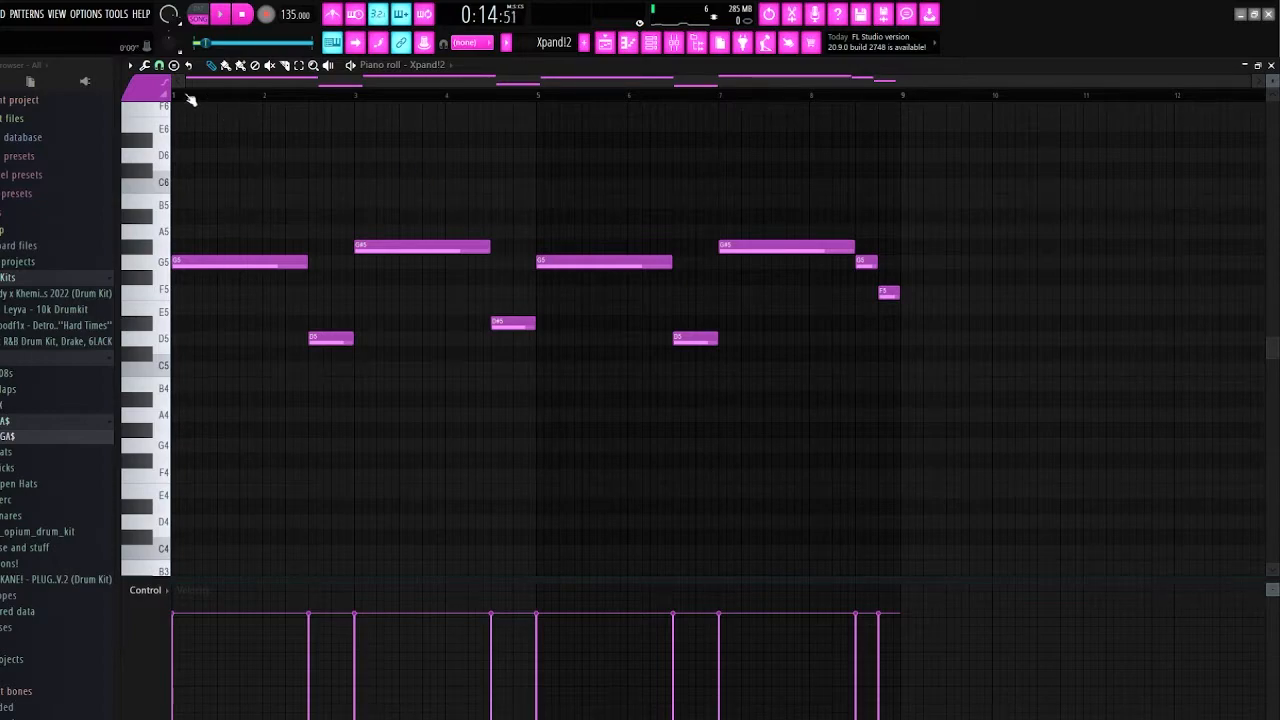
key(space)
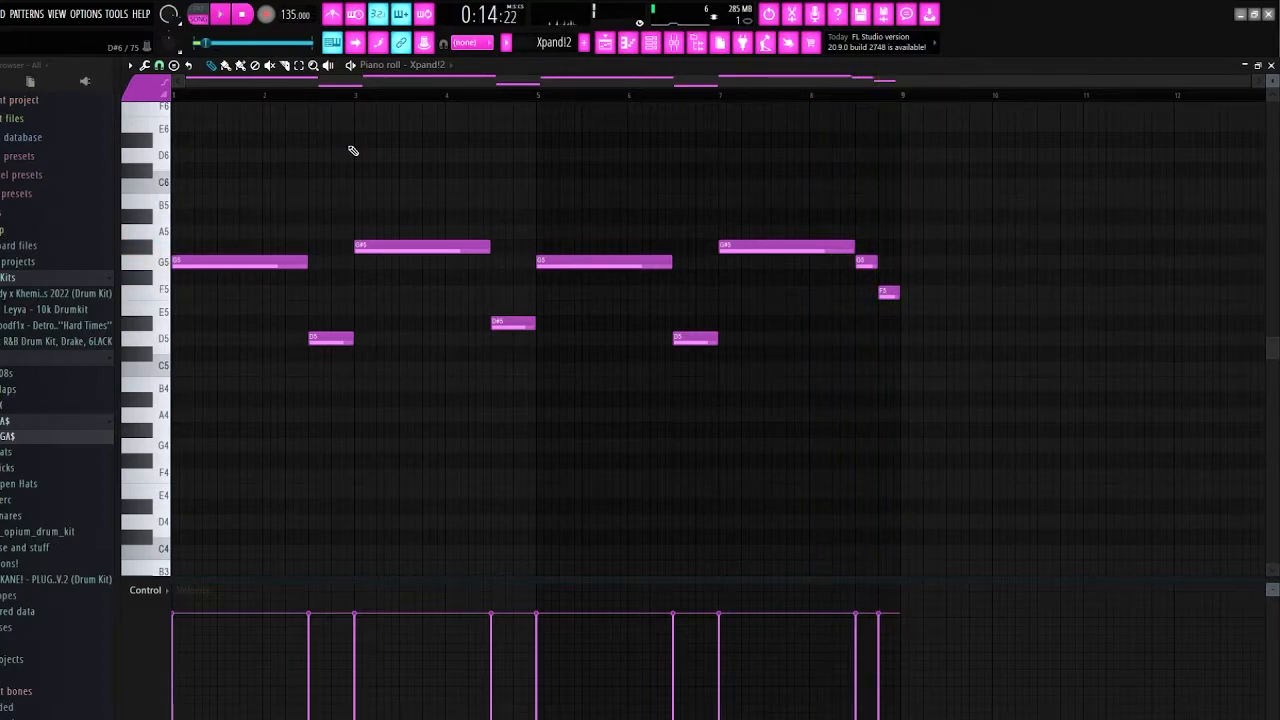
Play the playlist arrangement from bar 9 to hear Hive, Hive #2, Xpand!2 and the snare fill together
key(F5)
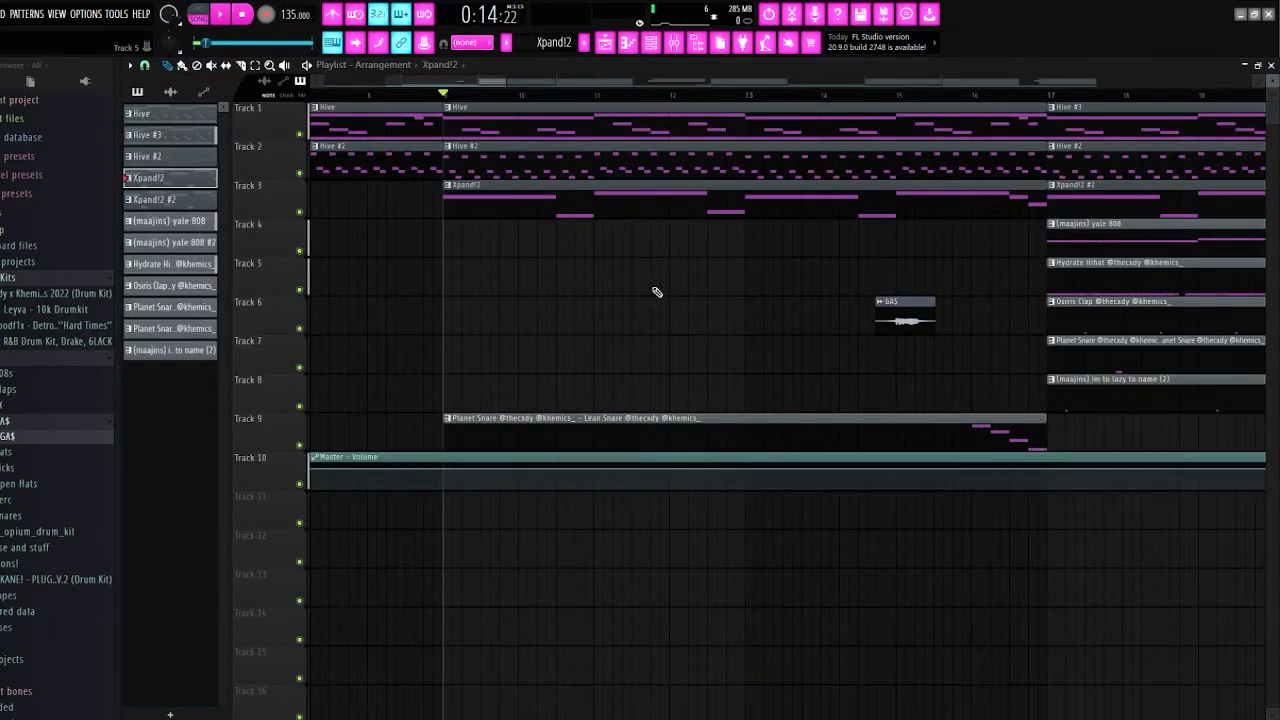
key(space)
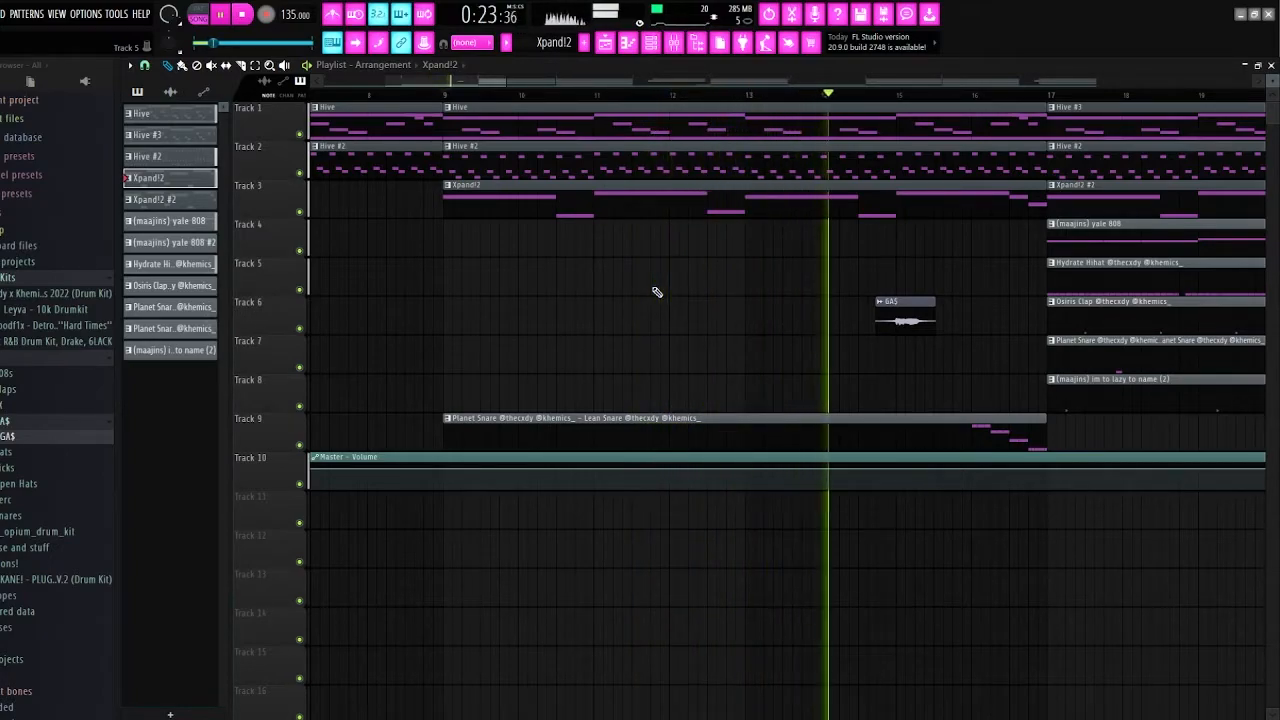
scroll(626, 295, down, 2)
scroll(620, 297, down, 2)
scroll(575, 317, up, 4)
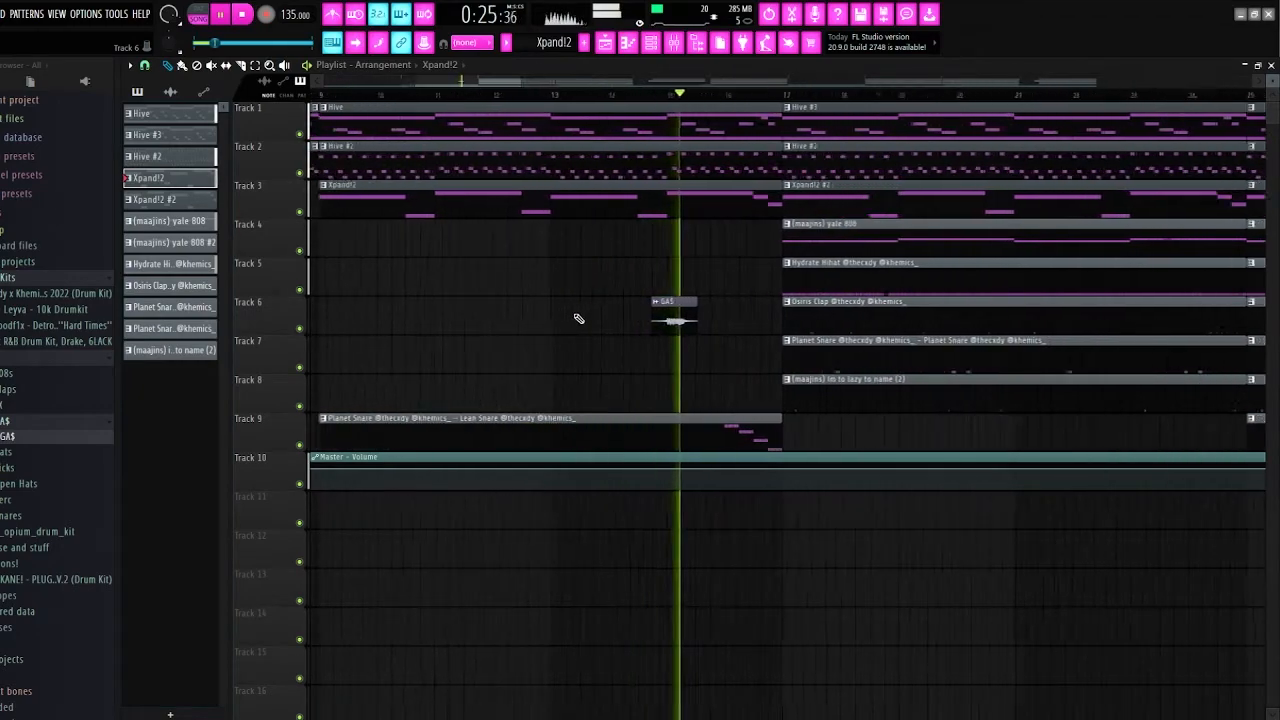
scroll(830, 347, down, 1)
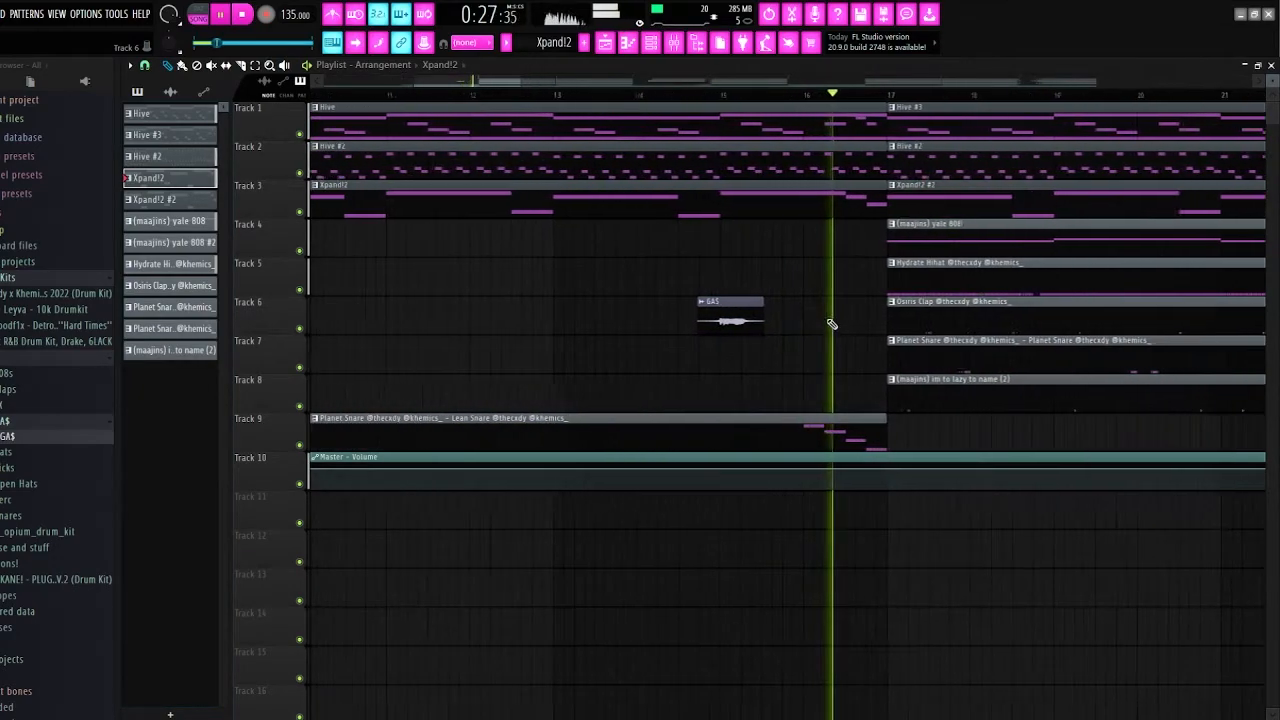
scroll(831, 323, down, 1)
scroll(830, 323, down, 1)
key(space)
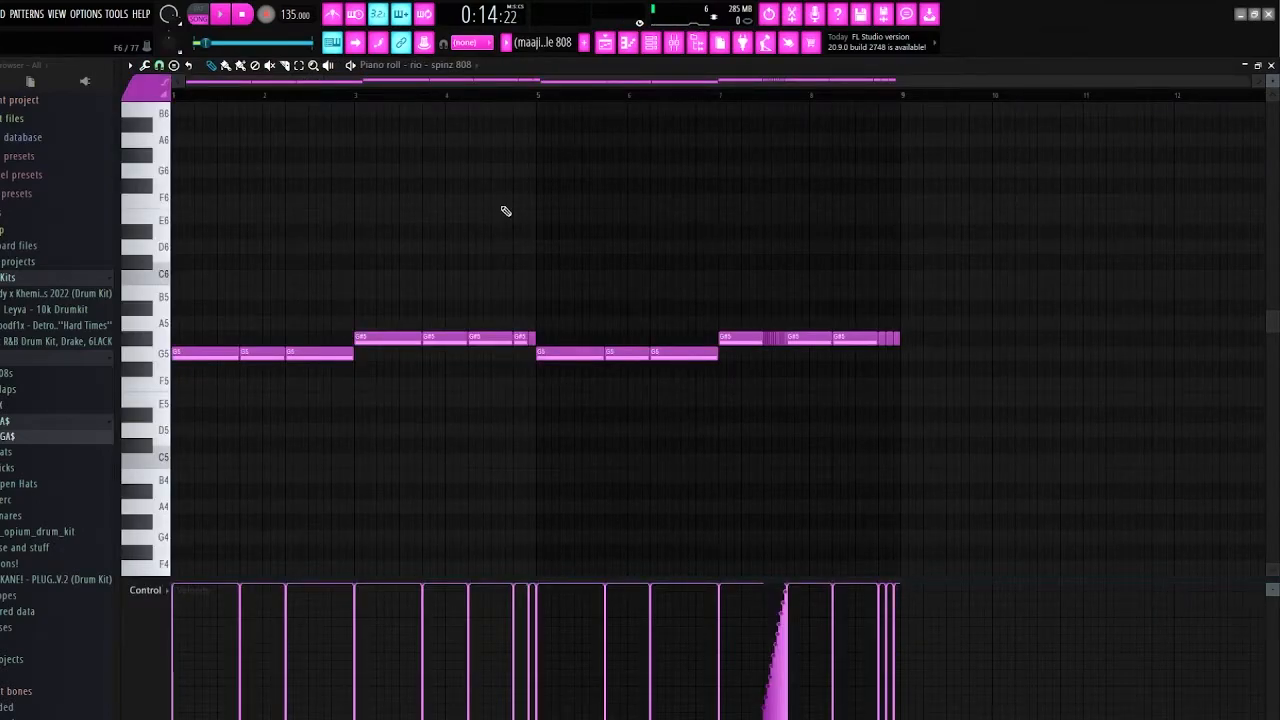
Return to the playlist arrangement and reopen the first yale 808 pattern on Track 4 in the piano roll
click(1271, 64)
scroll(987, 250, down, 1)
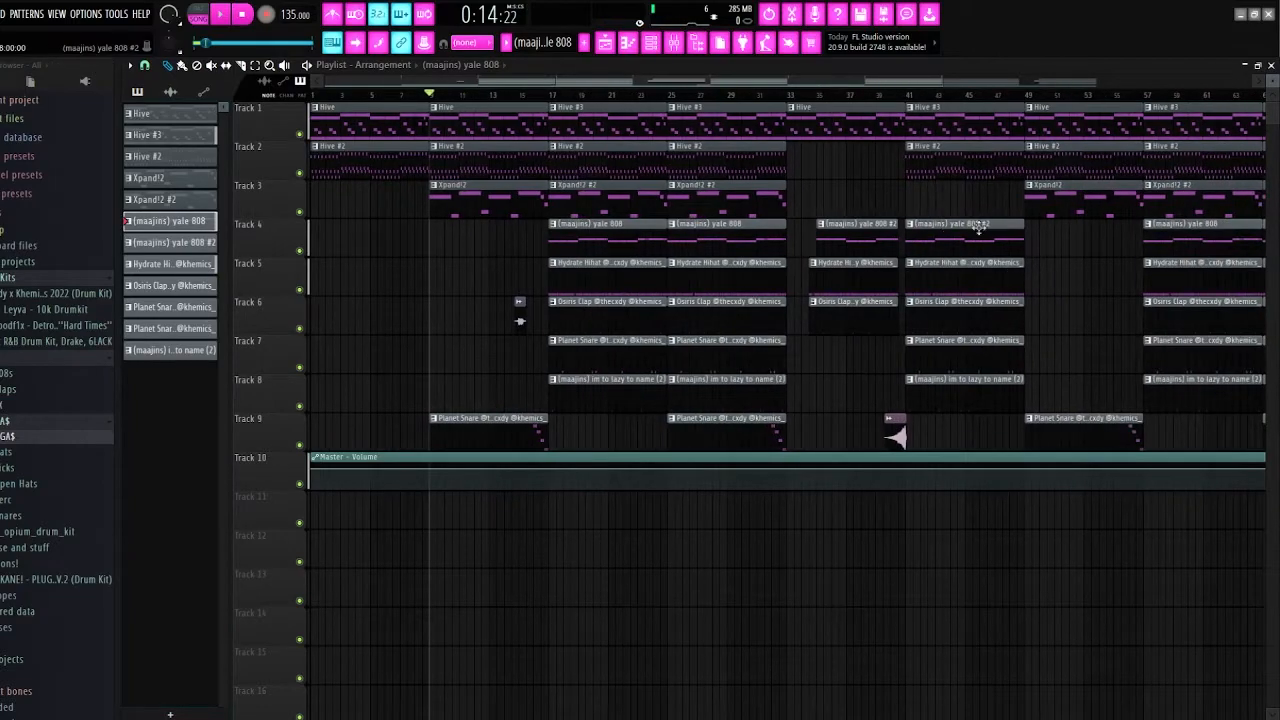
scroll(965, 230, down, 2)
double_click(620, 237)
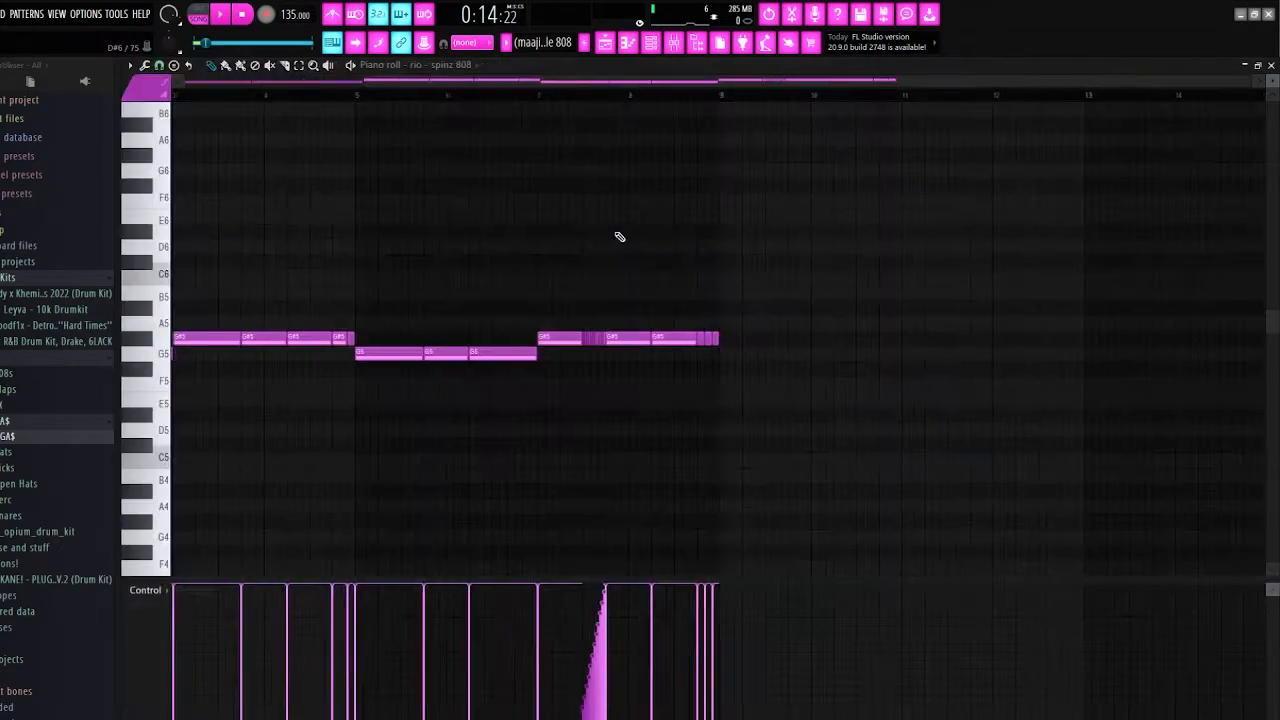
Play back the yale 808 pattern and inspect its G5 and G#5 notes and the velocity ramp after bar 7
scroll(540, 270, up, 2)
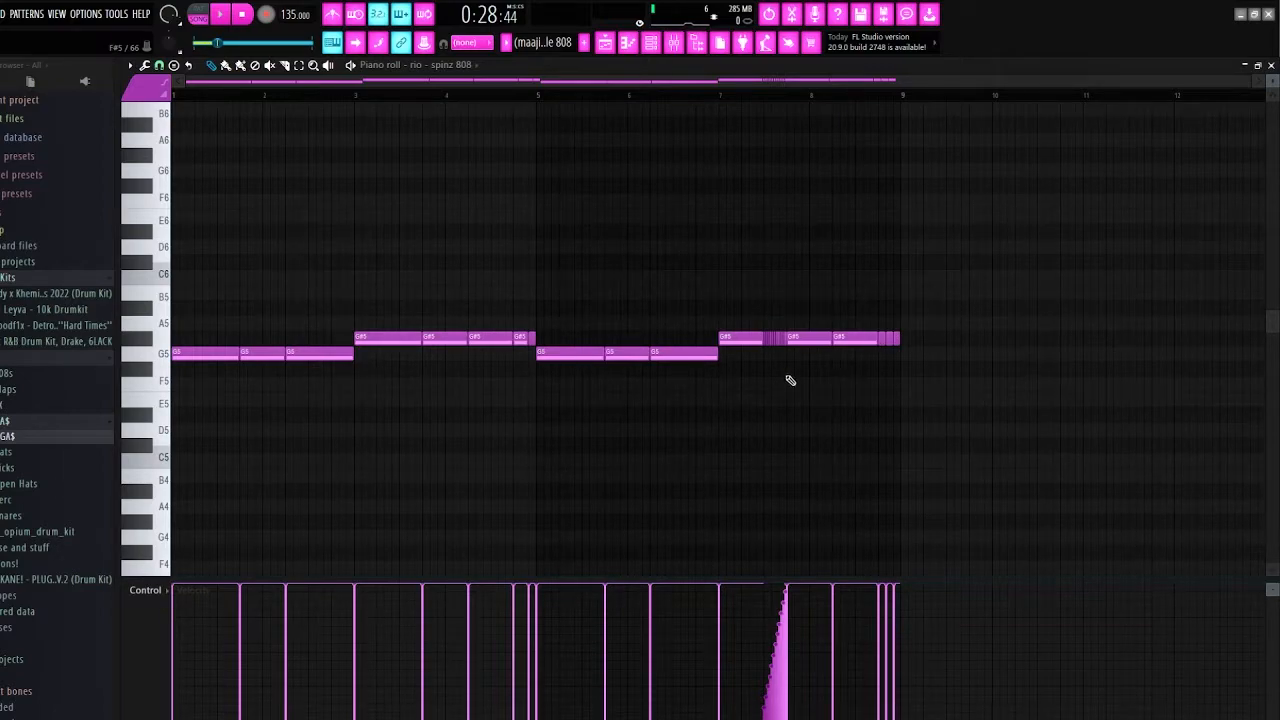
scroll(785, 376, up, 5)
scroll(780, 374, down, 5)
key(space)
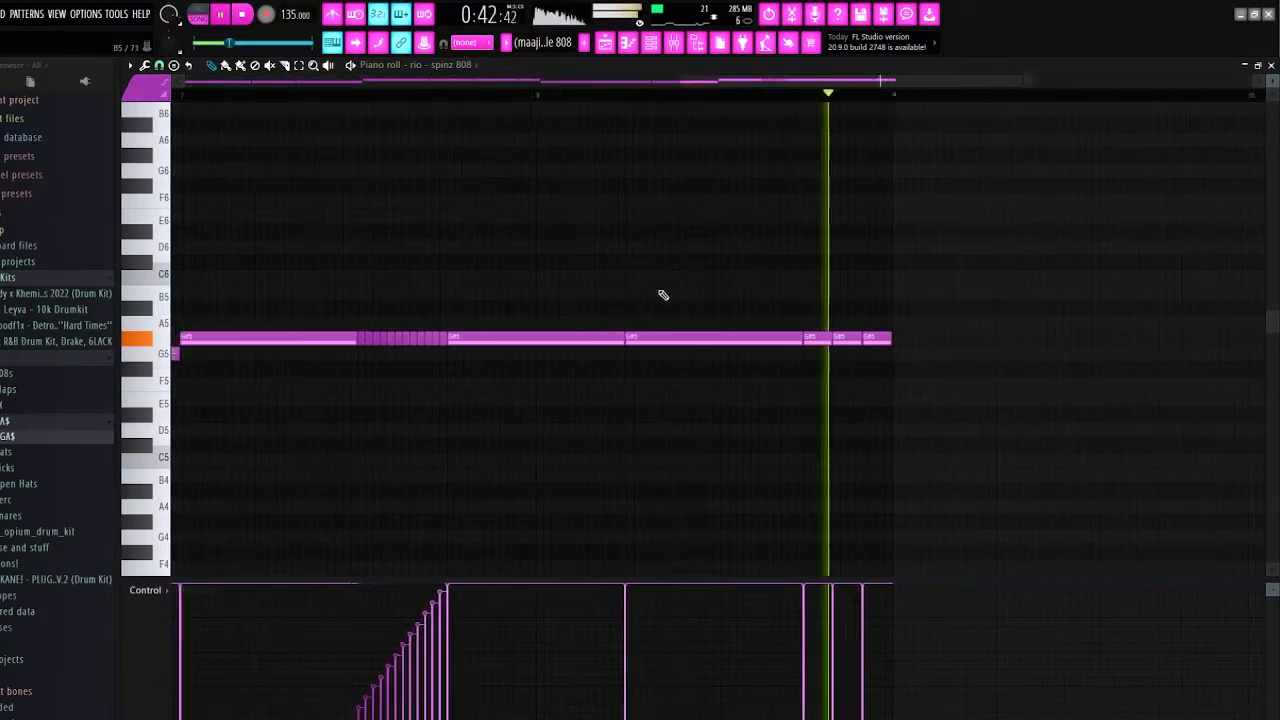
key(space)
Open the Hydrate Hihat pattern and examine its C5 steps, fast rolls and velocities in the opening bars
key(plus)
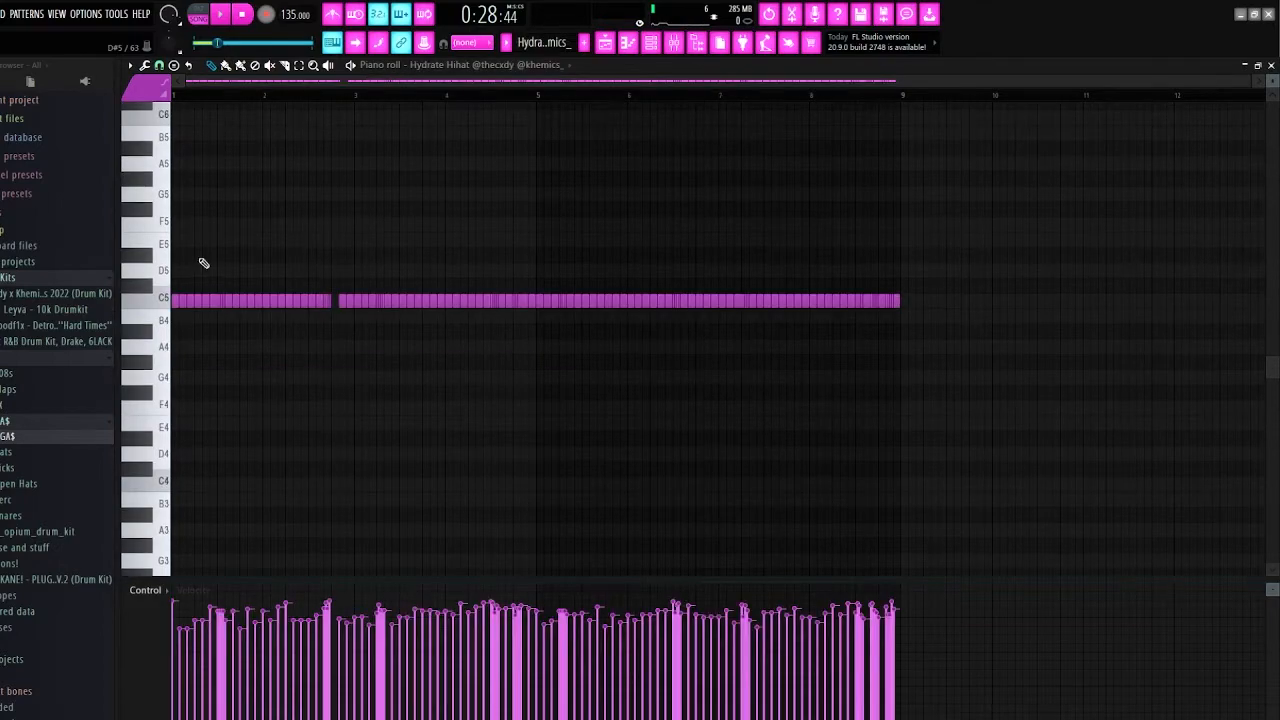
scroll(200, 263, up, 3)
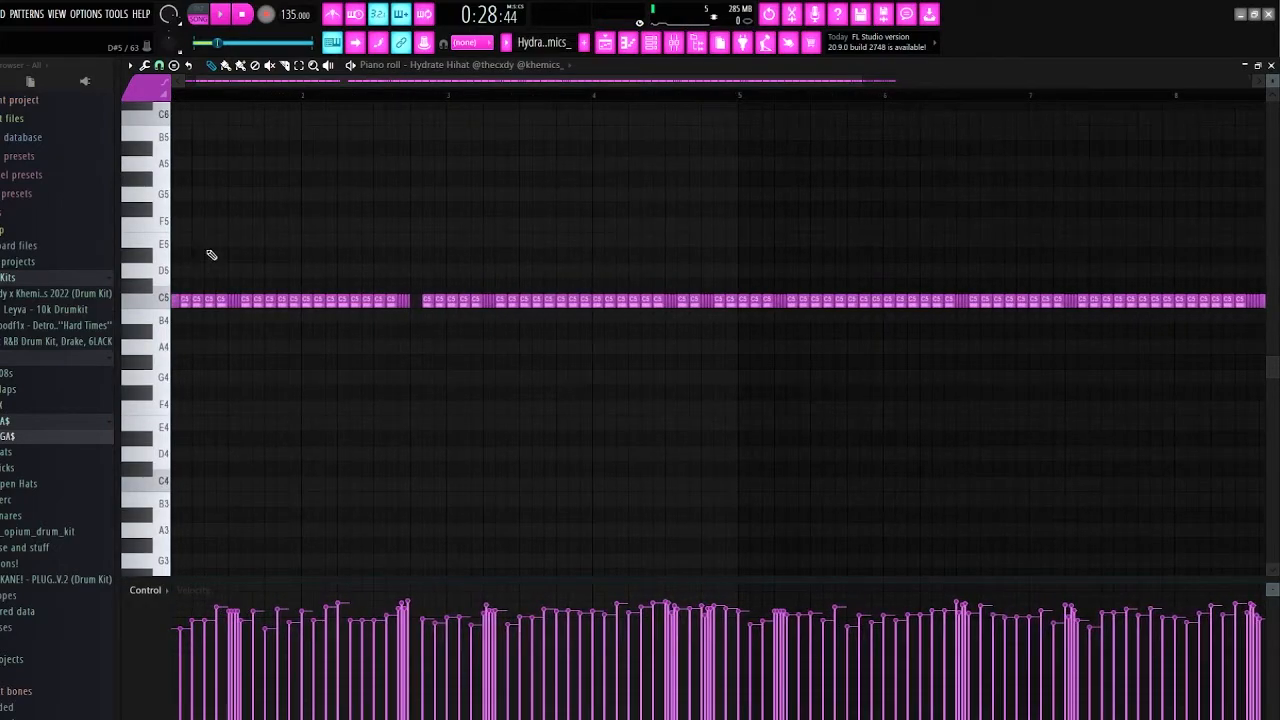
scroll(205, 272, up, 2)
scroll(210, 275, up, 1)
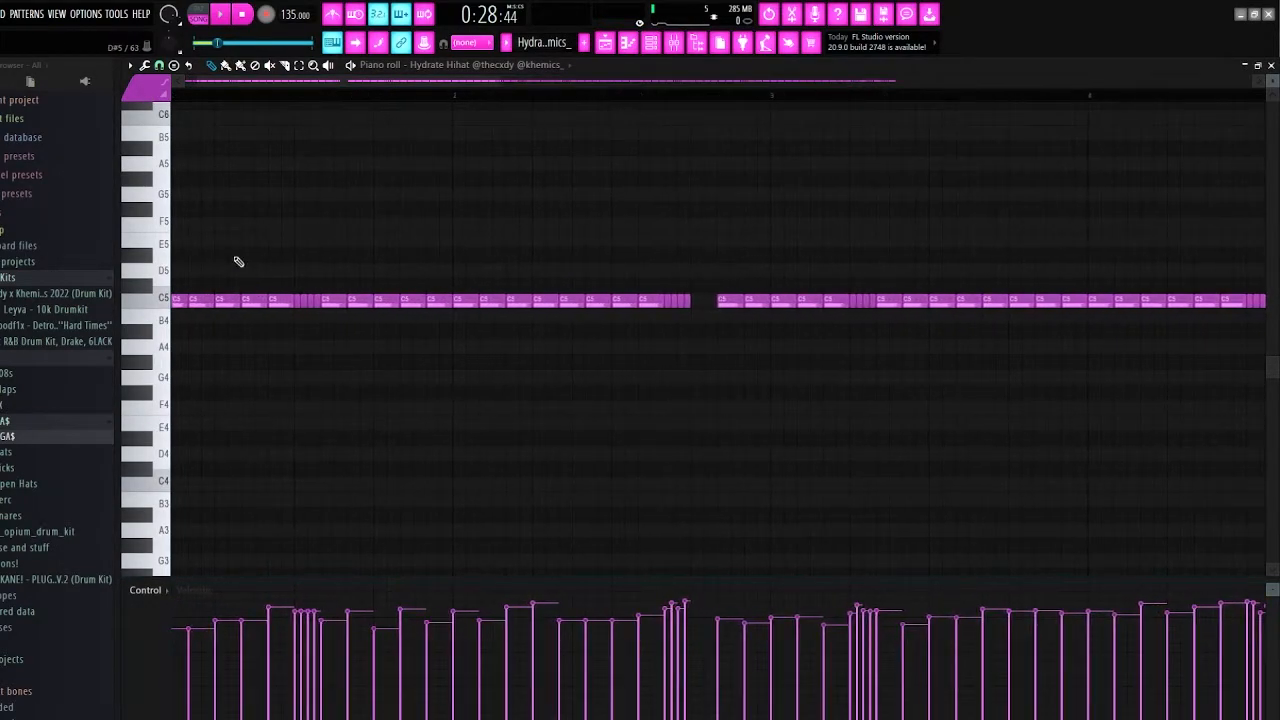
scroll(222, 200, up, 2)
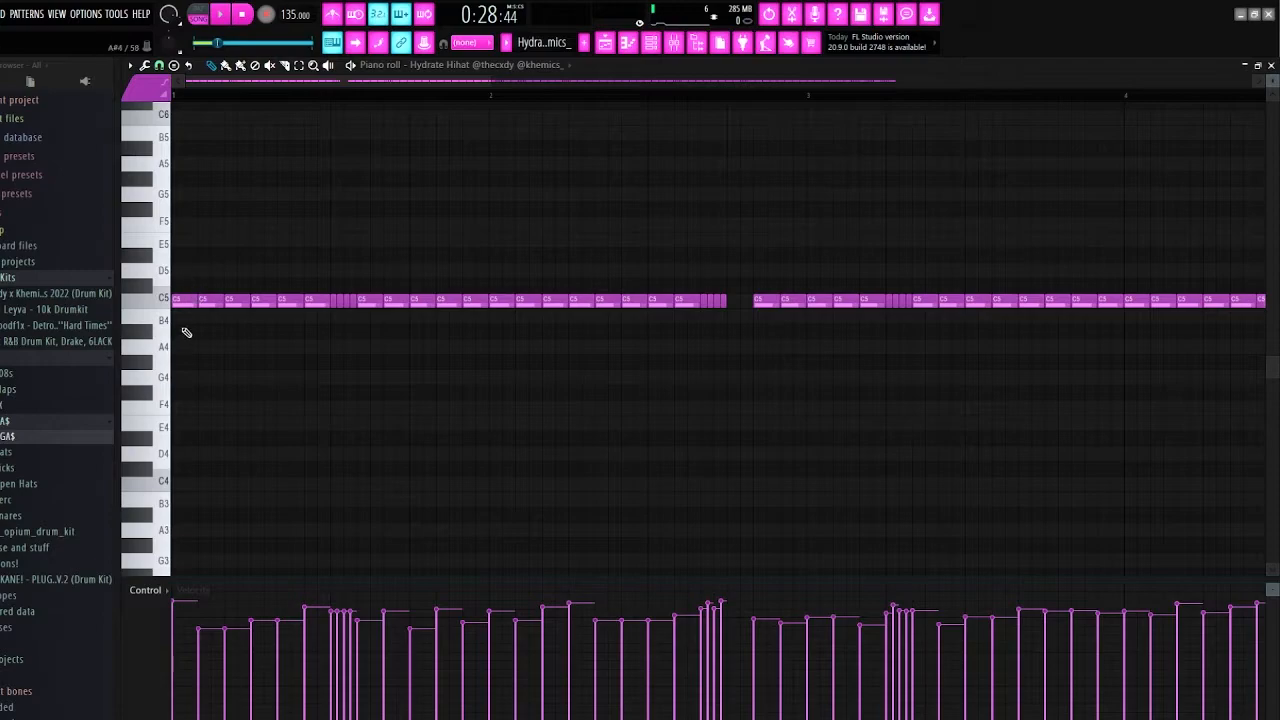
scroll(178, 317, up, 1)
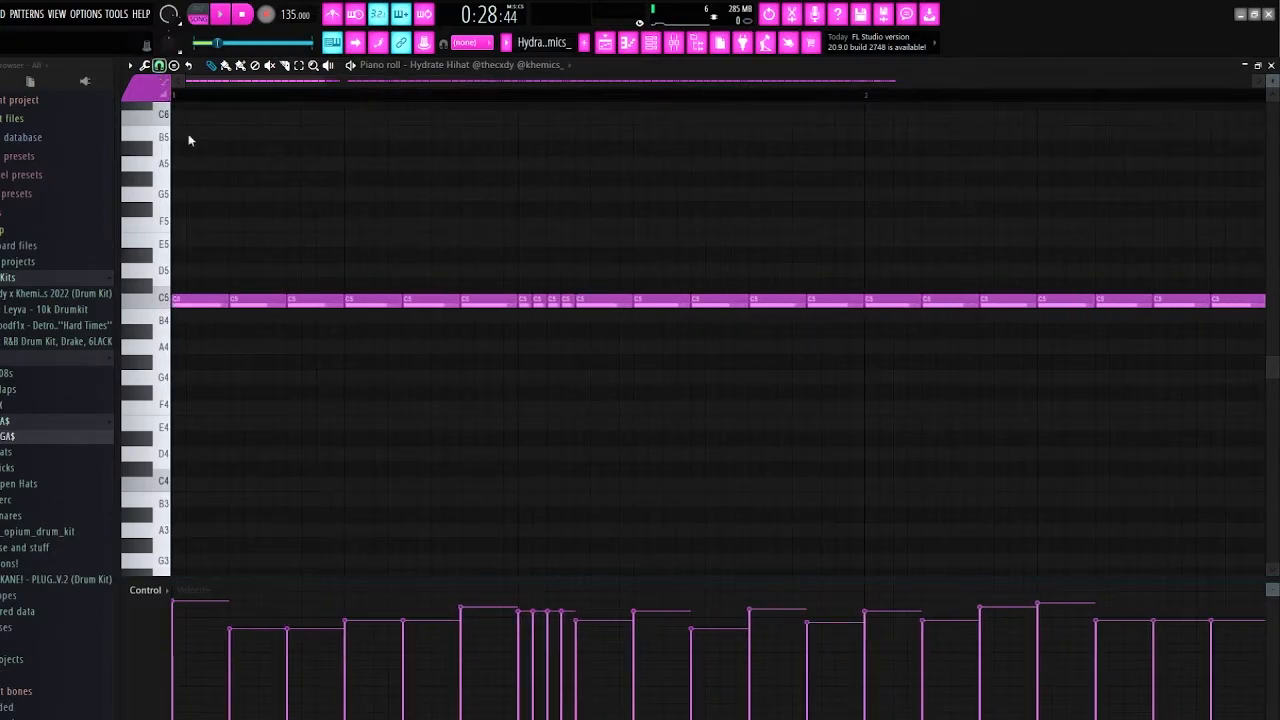
scroll(199, 284, up, 1)
scroll(230, 293, up, 1)
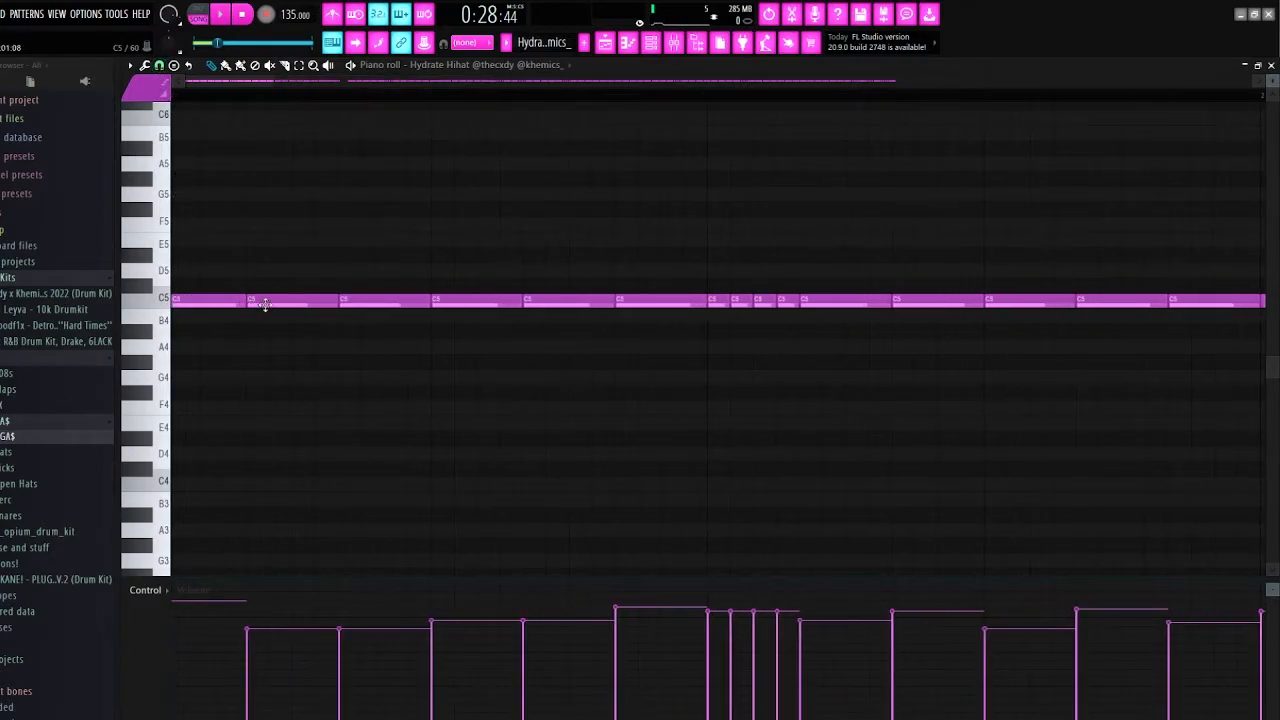
scroll(281, 201, down, 2)
scroll(281, 201, down, 1)
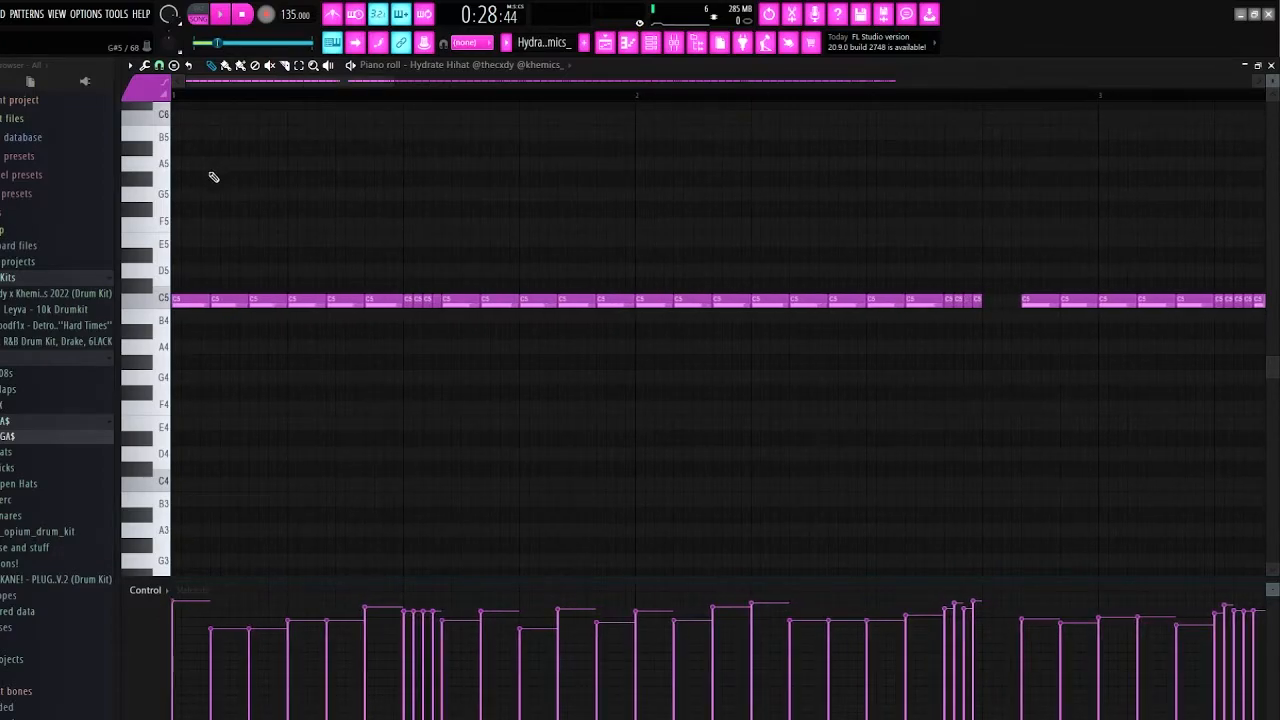
Examine the C5 rolls, gaps and velocities of the Hydrate Hihat pattern across bars 1 to 9, and check its channel rack row
scroll(234, 206, down, 3)
scroll(329, 226, up, 3)
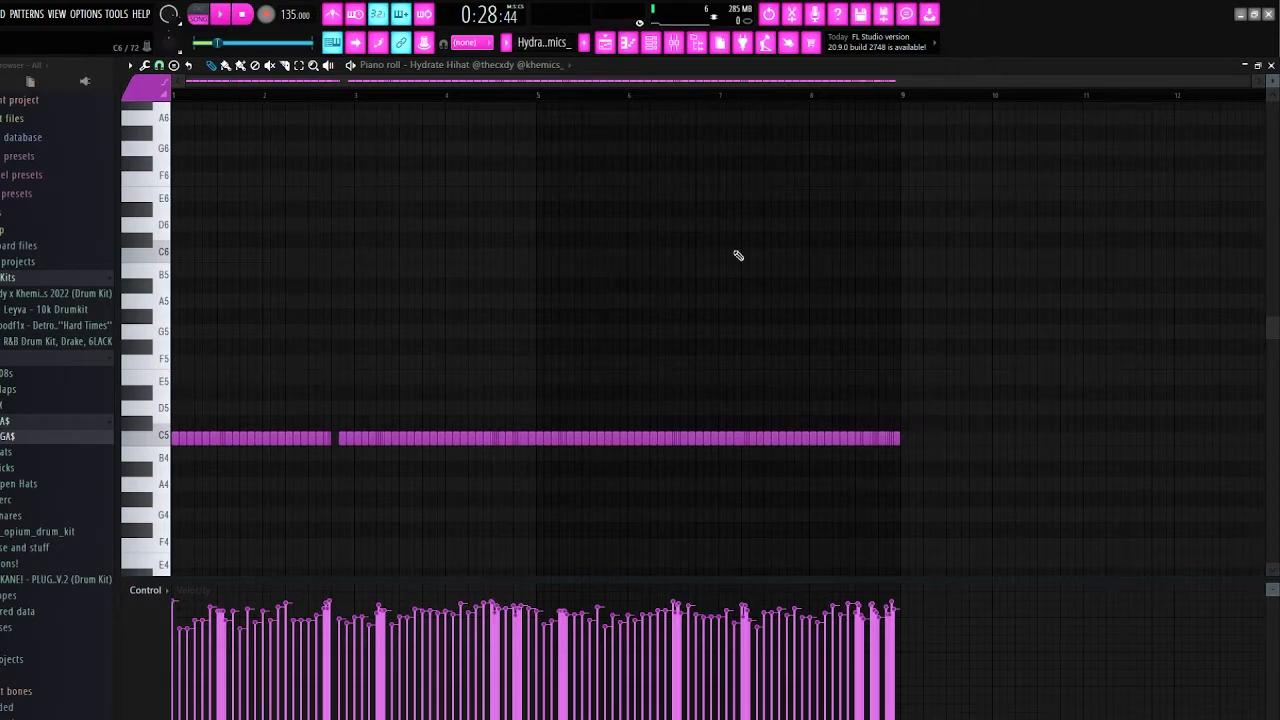
scroll(347, 422, up, 4)
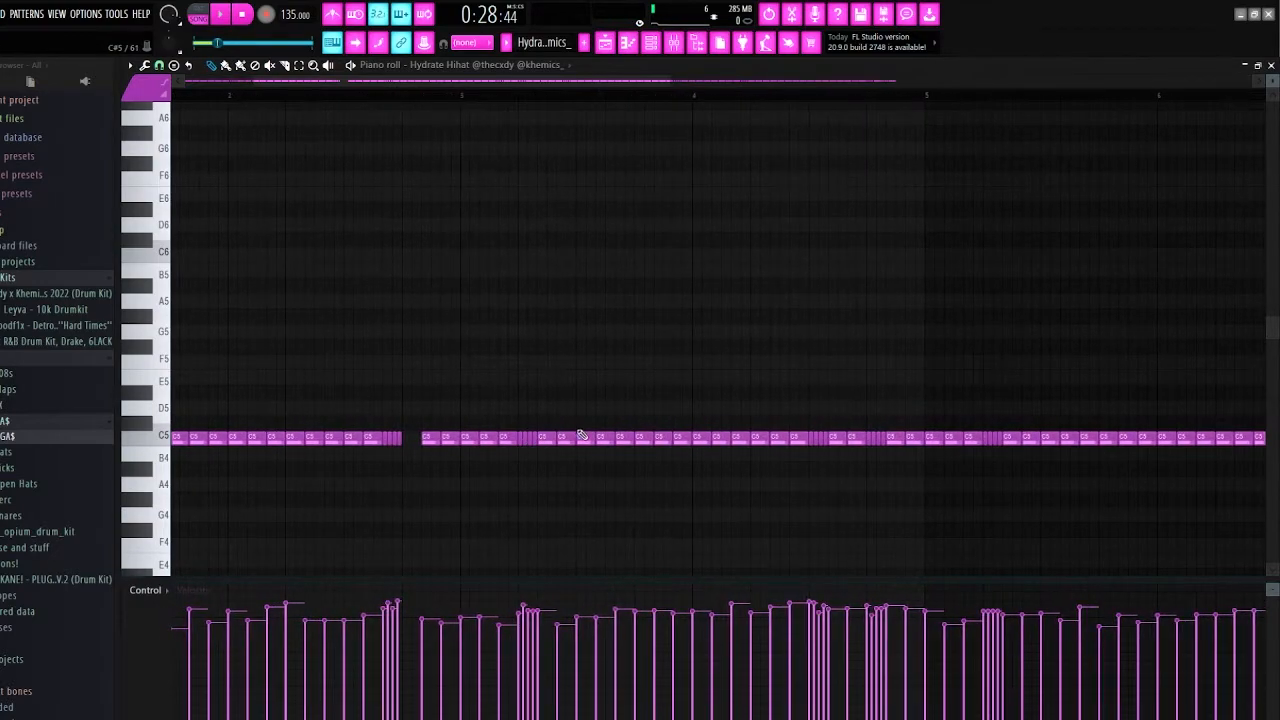
scroll(477, 407, down, 4)
scroll(477, 407, down, 1)
key(F6)
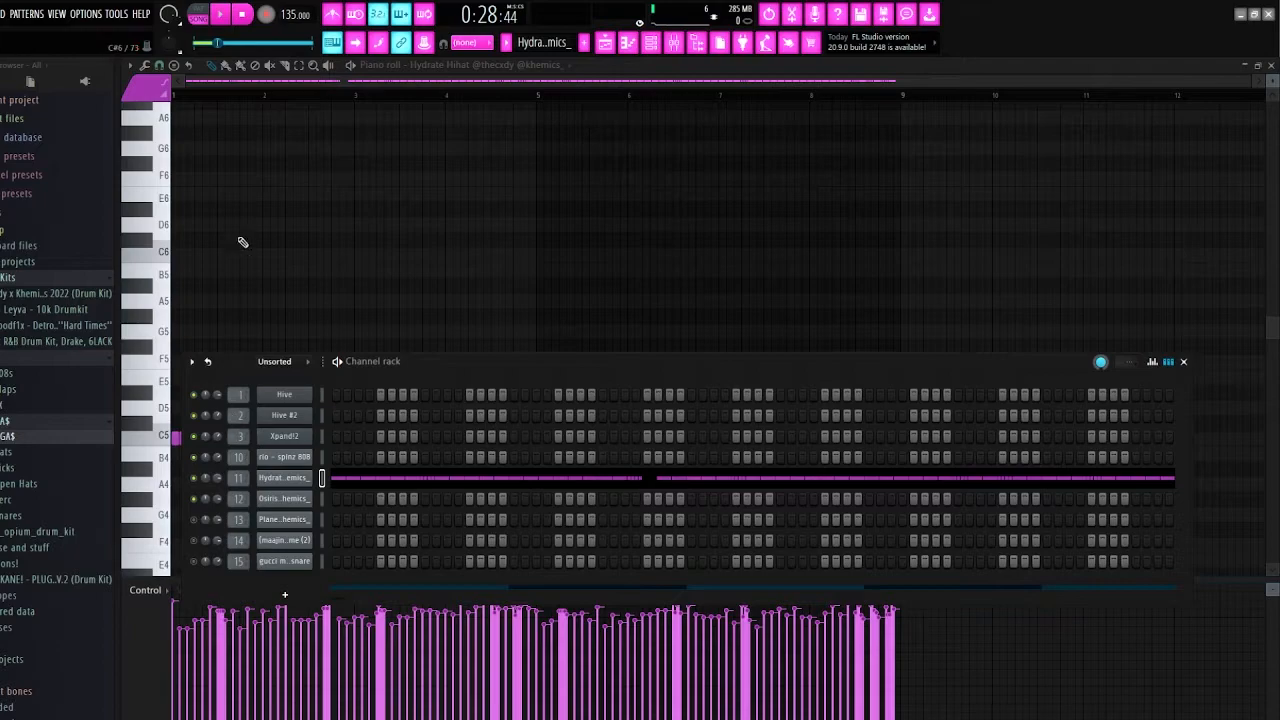
key(F6)
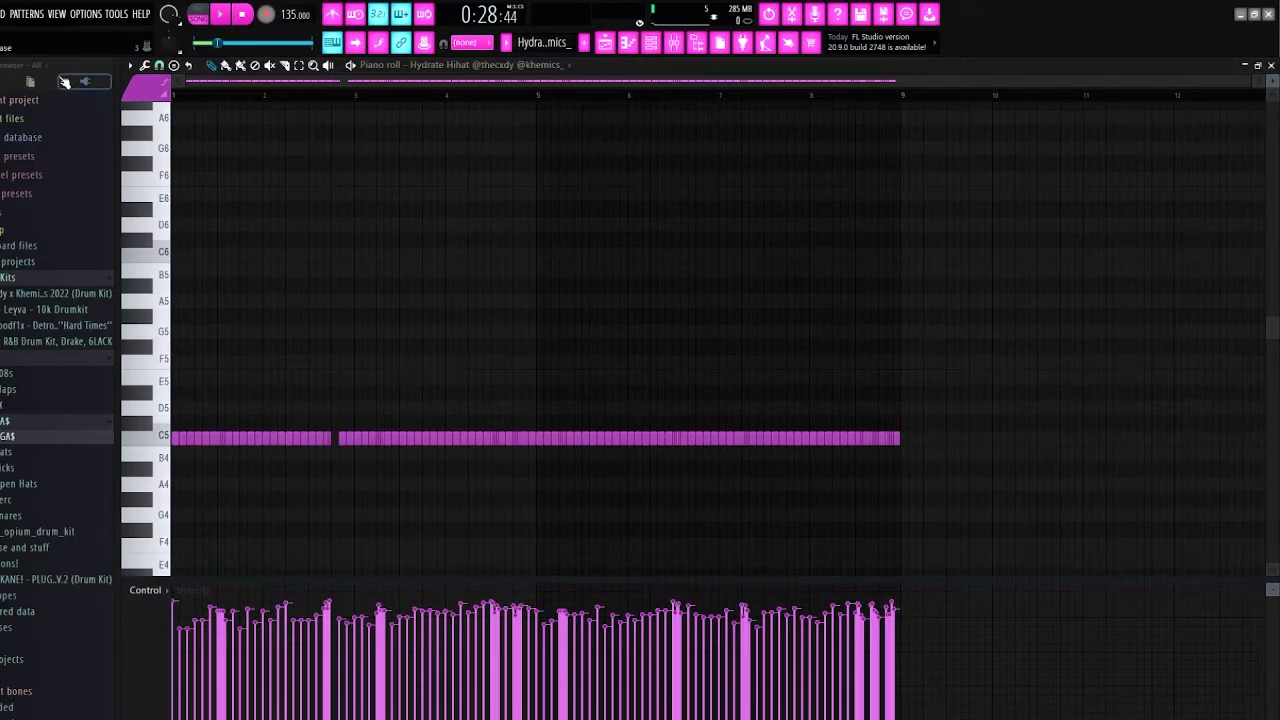
Play back the Hydrate Hihat pattern through bar 8, stop it, and check the channels in the channel rack
key(space)
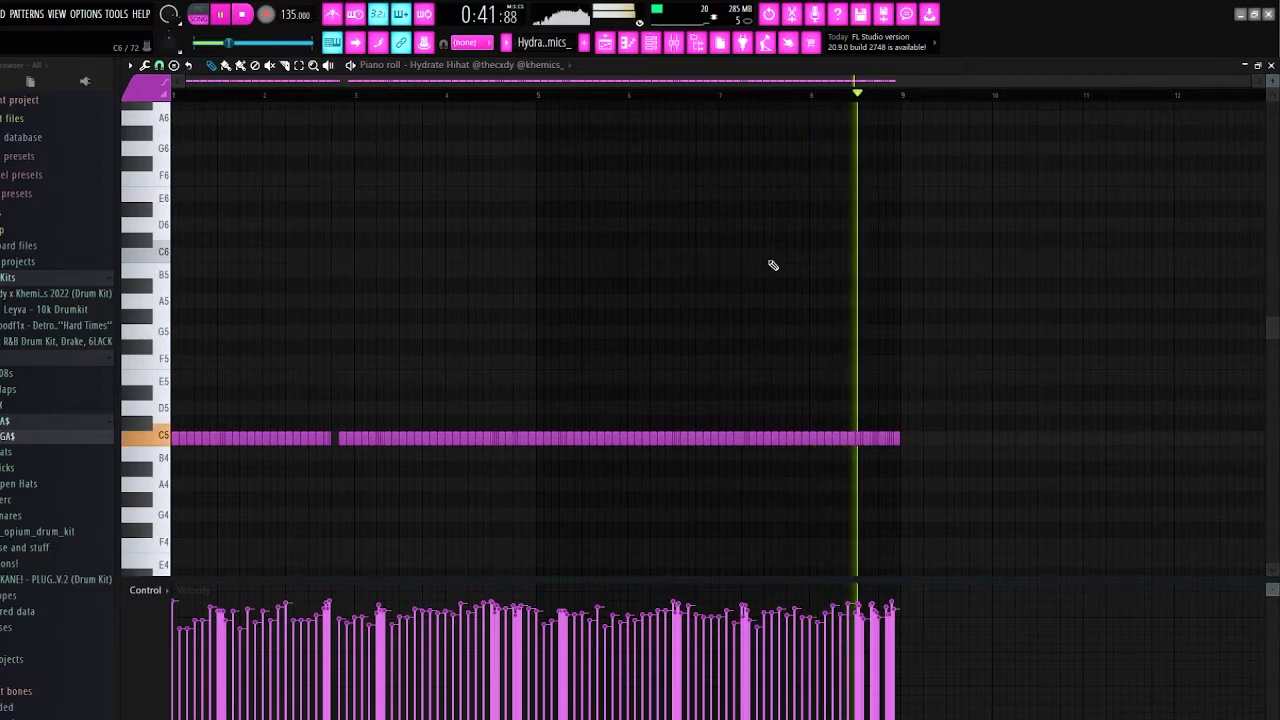
key(space)
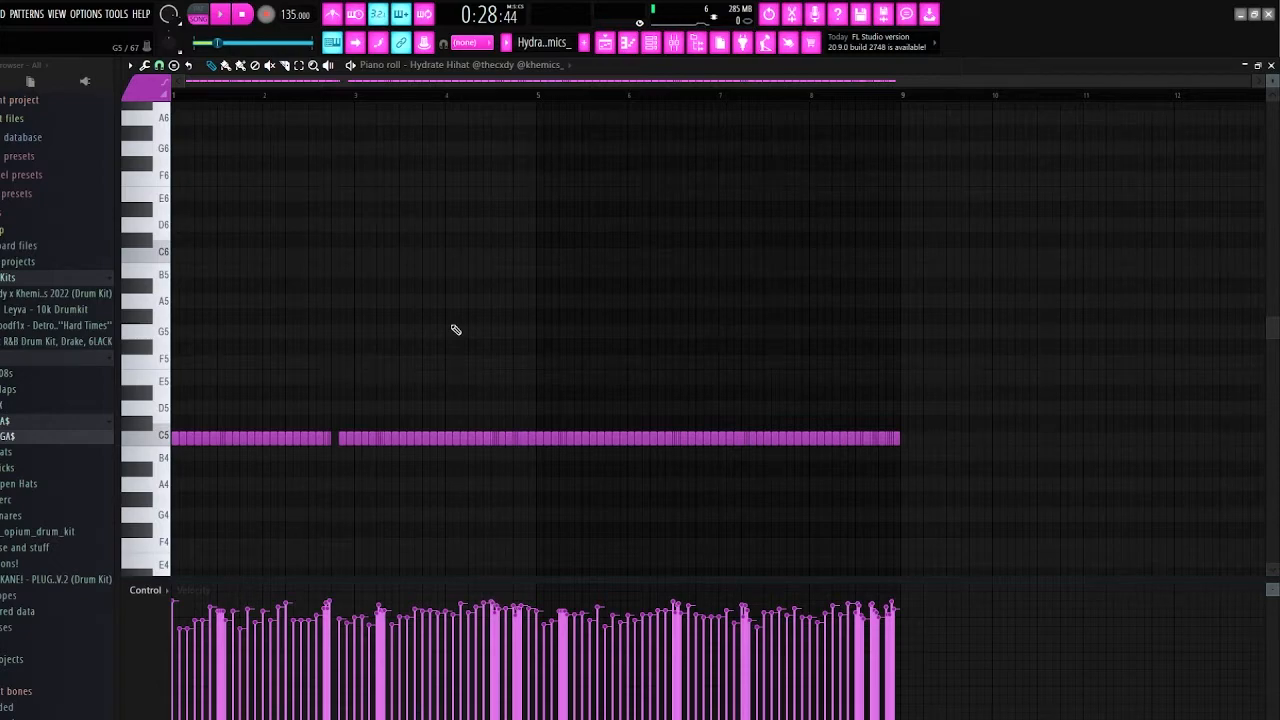
click(651, 42)
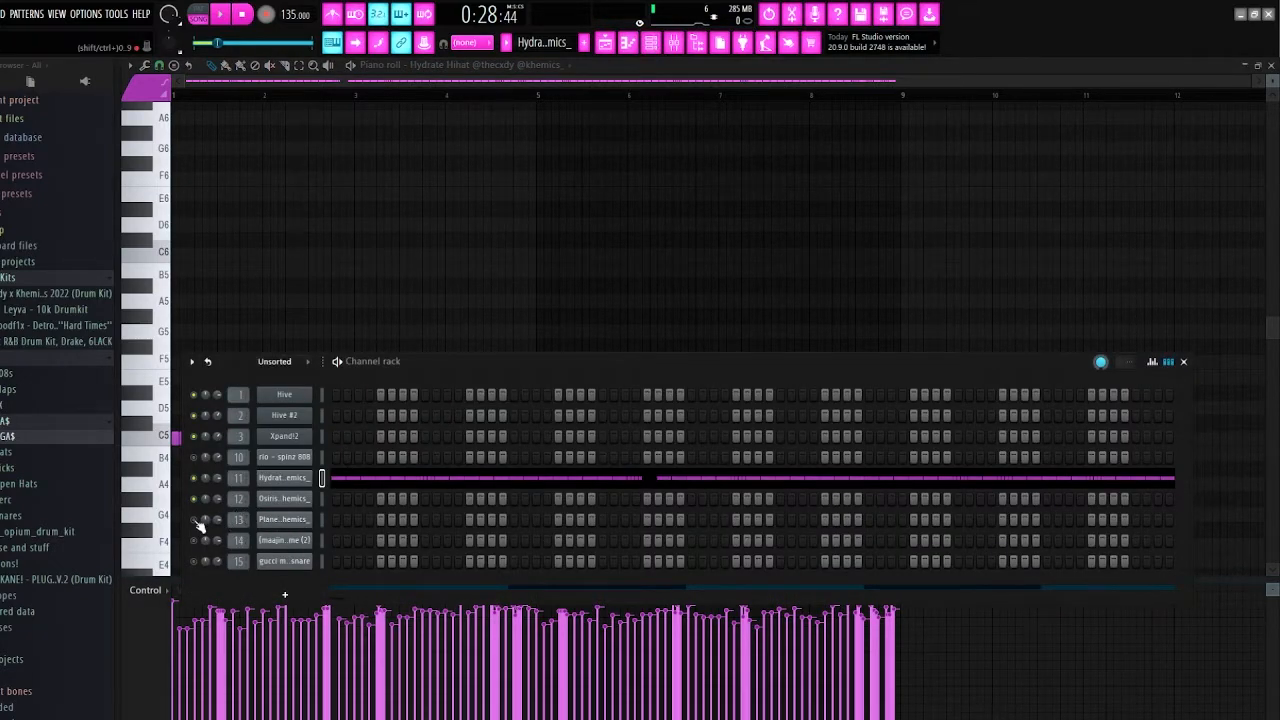
key(F6)
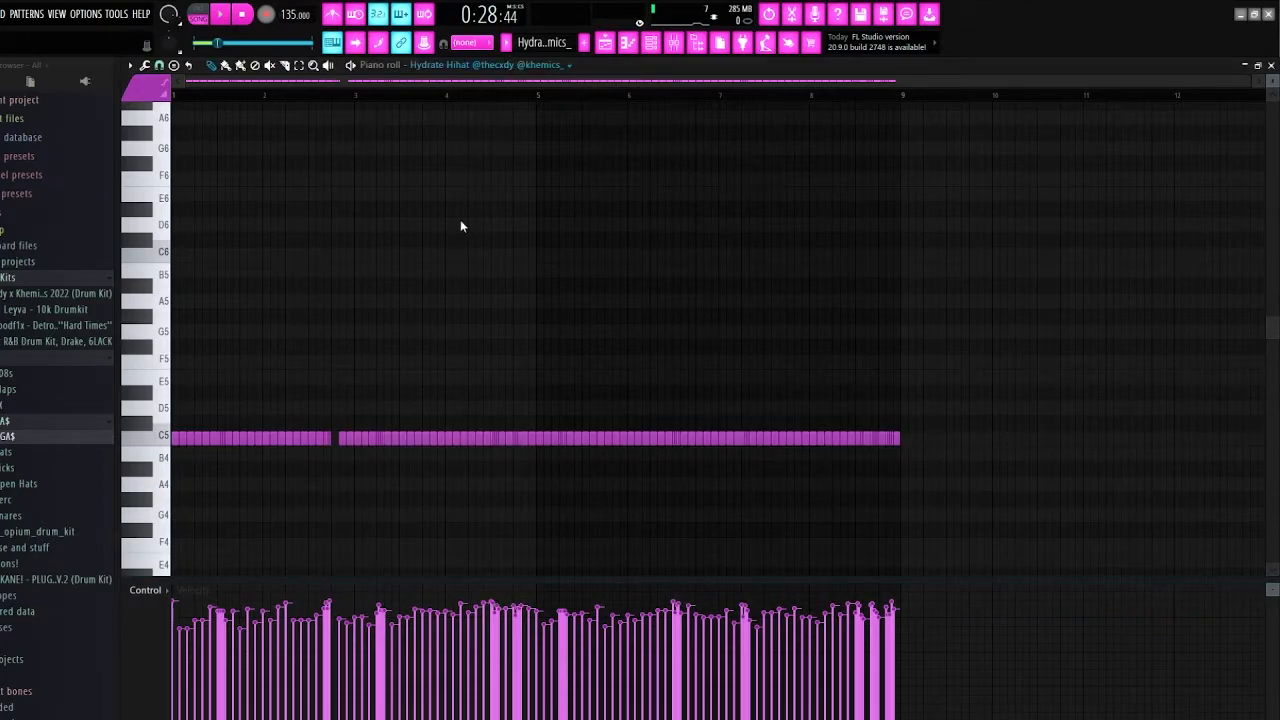
Return to the playlist, open the first Planet Snare clip on Track 9 in the piano roll, and check the channel rack
click(1270, 65)
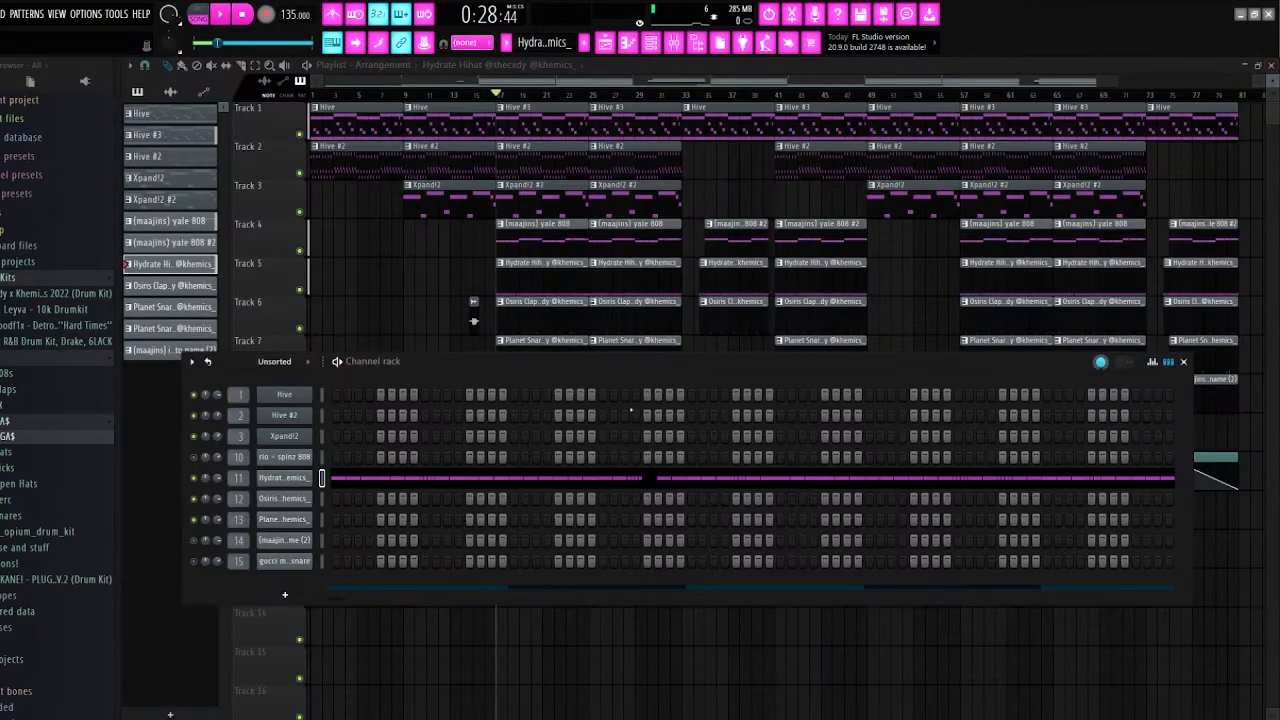
click(1183, 361)
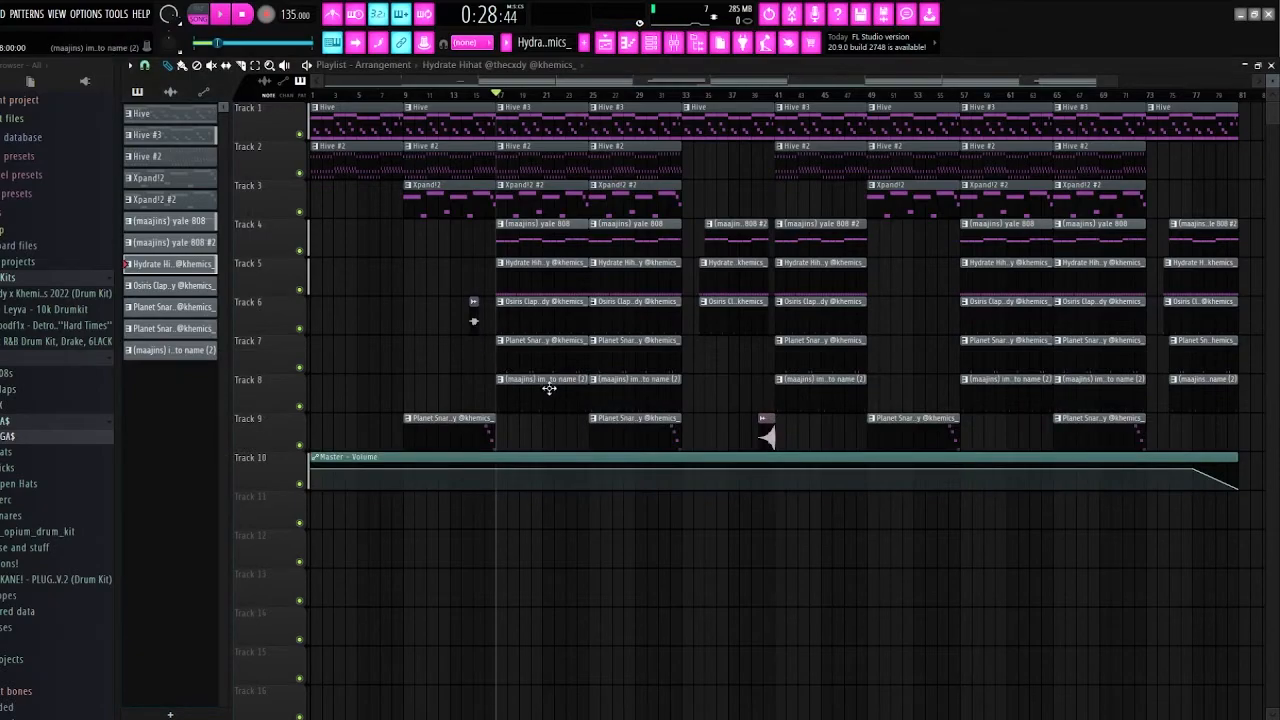
double_click(443, 445)
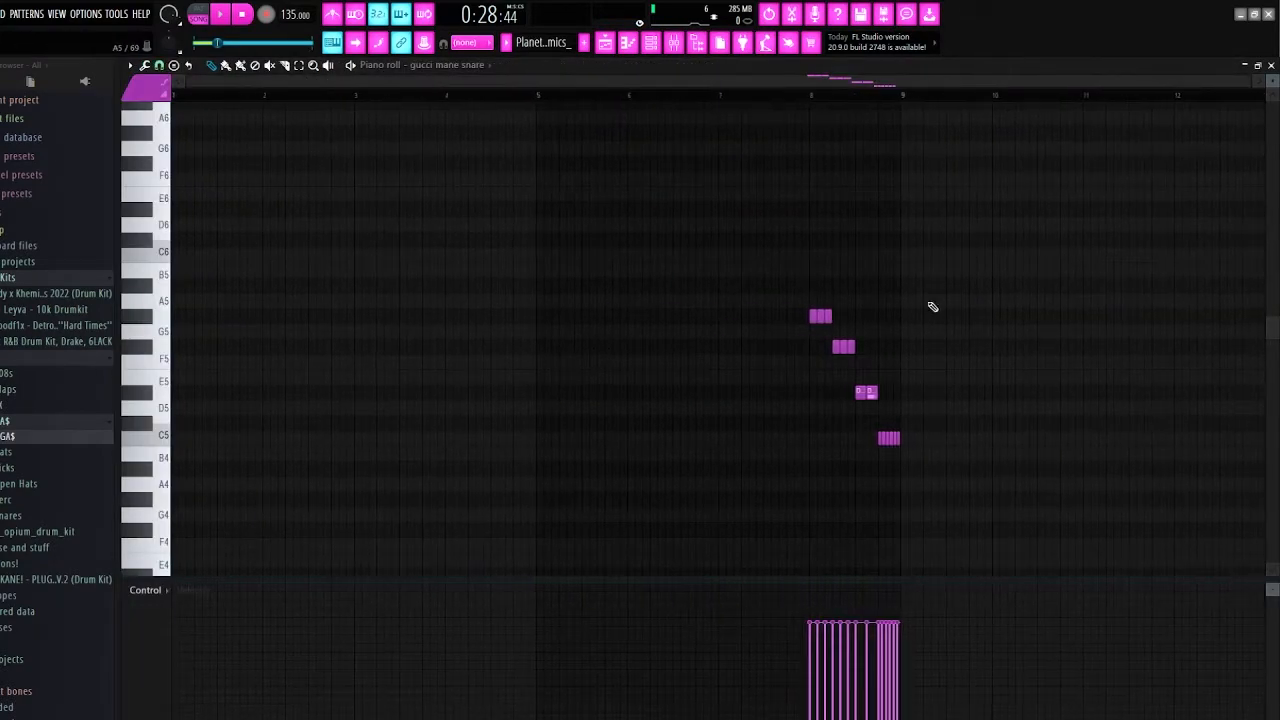
click(650, 42)
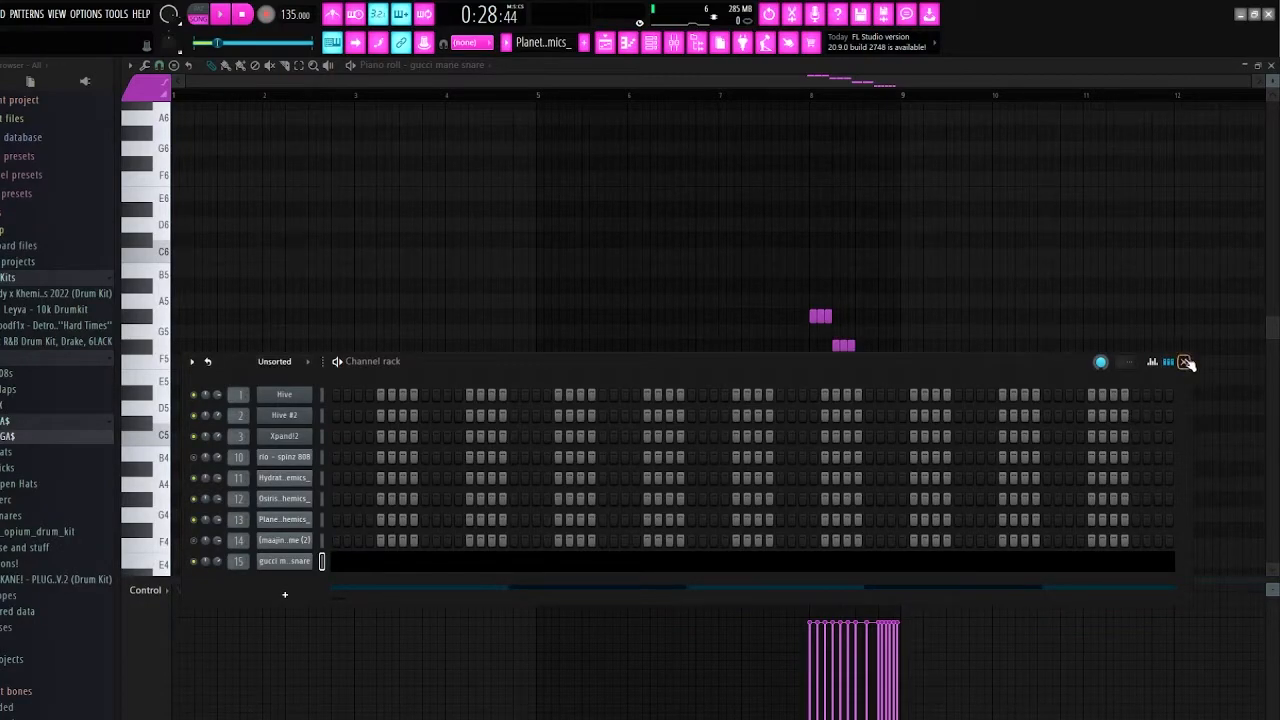
click(1186, 362)
click(1271, 65)
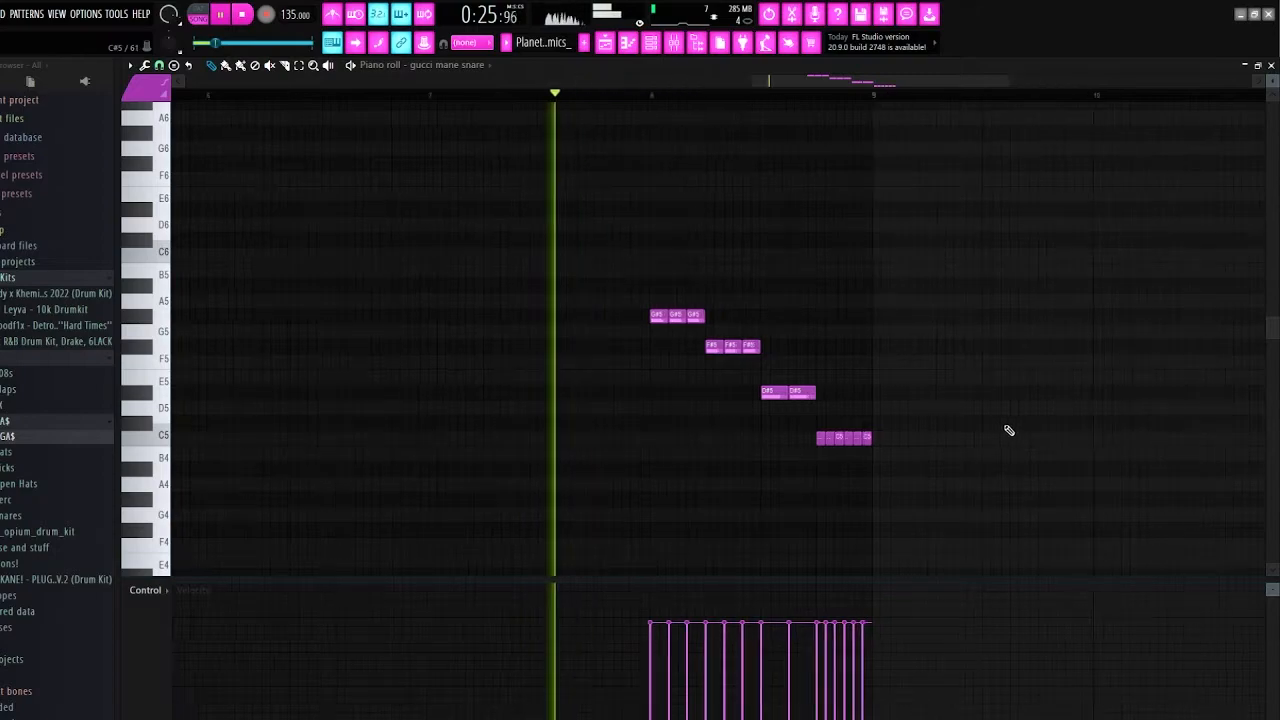
Inspect the descending G#5, F#5, D#5 and C5 notes of the gucci mane snare fill in bar 8 during playback
scroll(1008, 431, up, 4)
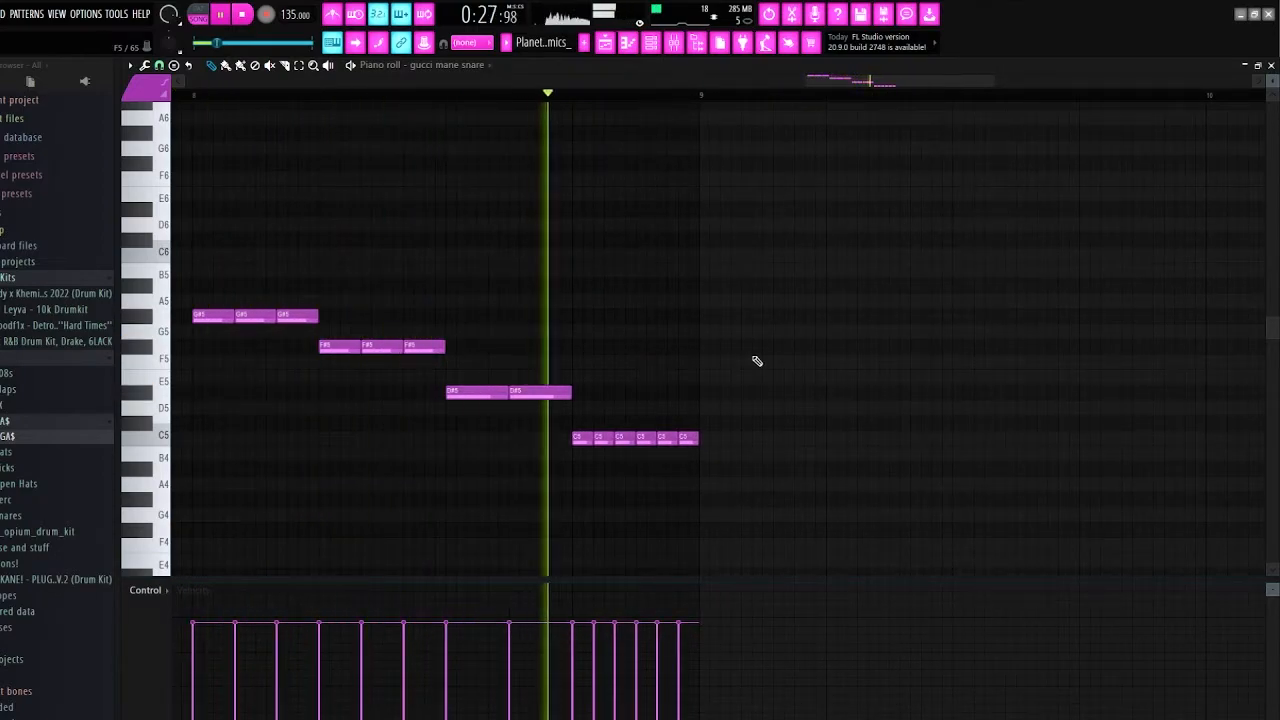
scroll(757, 355, down, 4)
key(space)
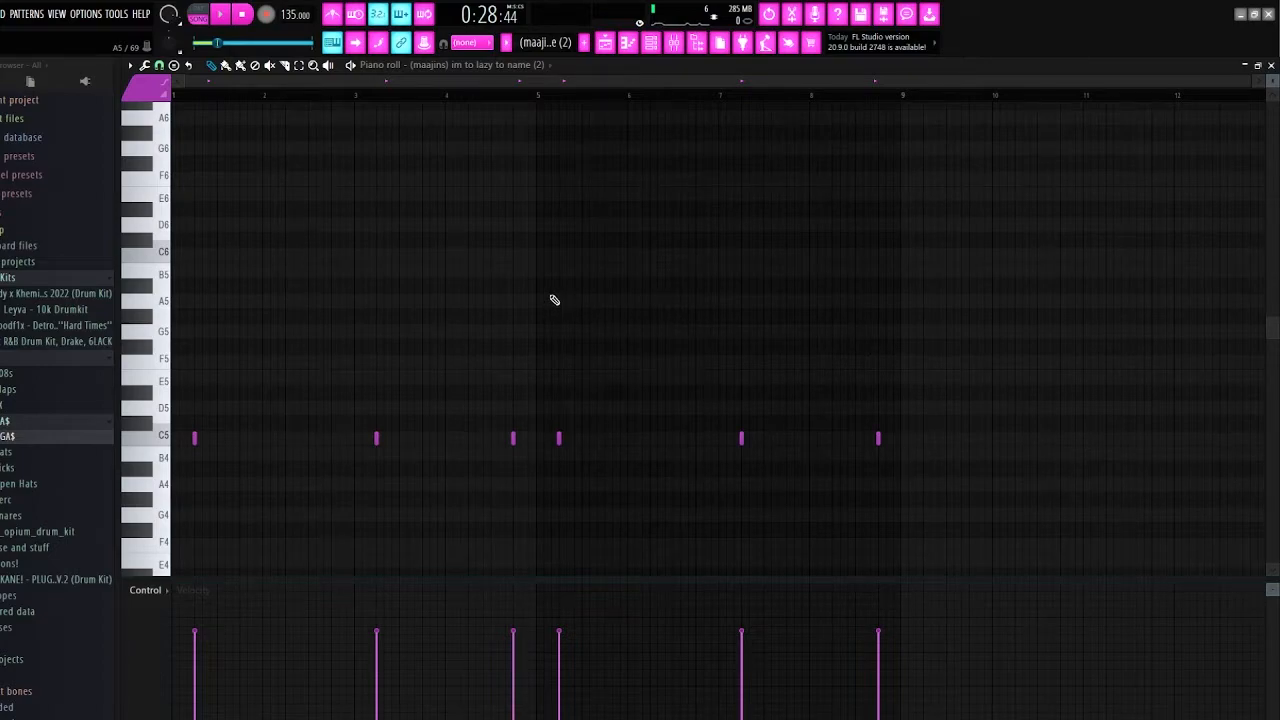
Play back the "im to lazy to name (2)" pattern and inspect its sparse C5 hits across the eight bars
key(space)
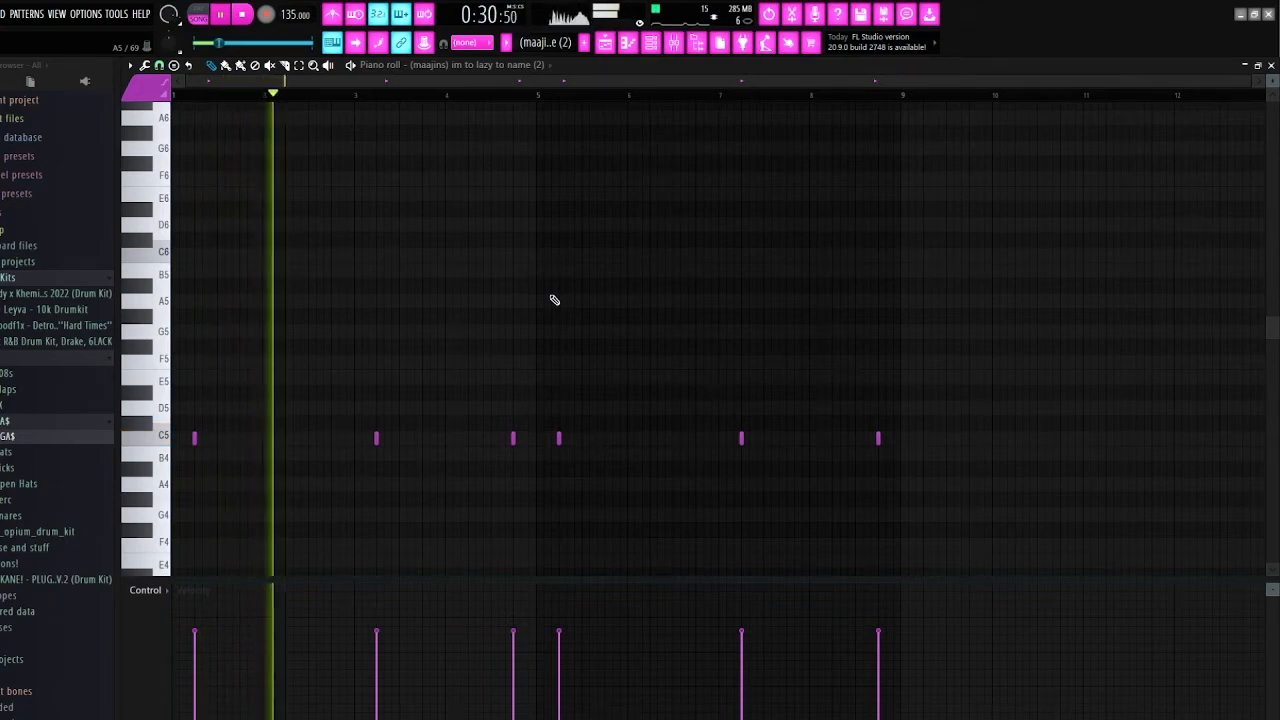
scroll(560, 506, up, 8)
scroll(472, 495, down, 7)
scroll(807, 483, down, 2)
scroll(1006, 490, up, 2)
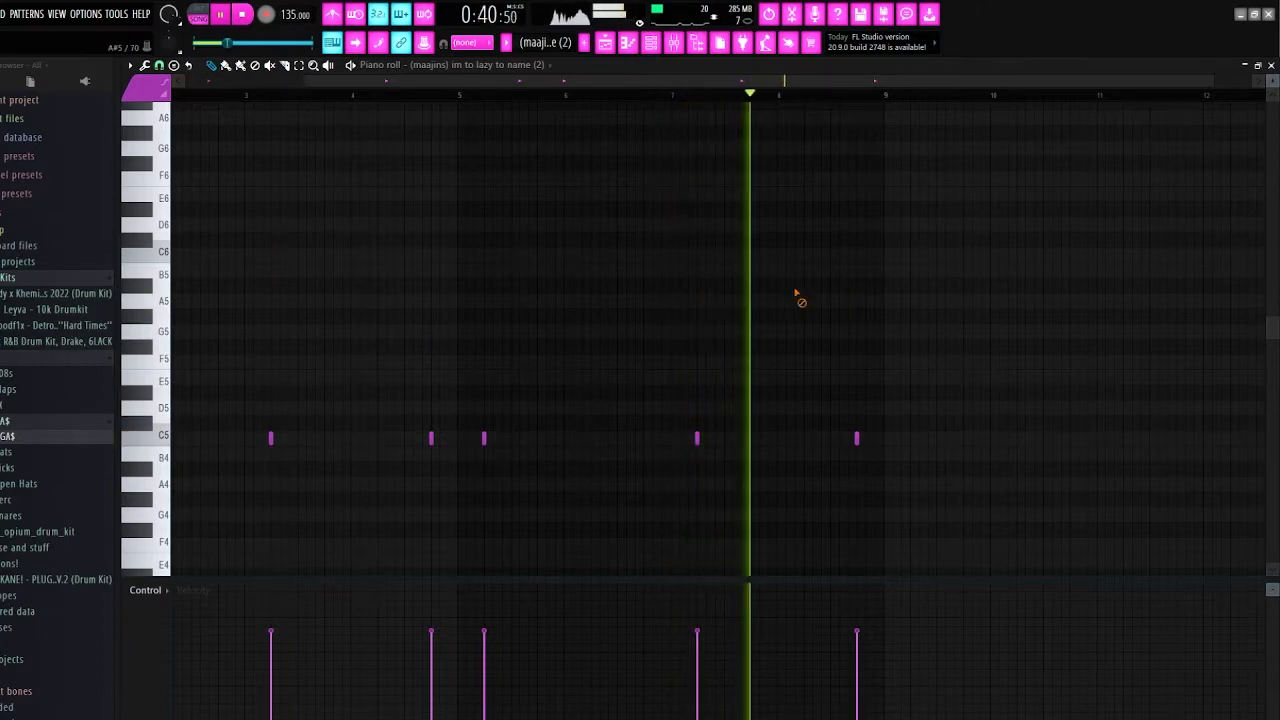
key(space)
Return to the playlist and review the full arrangement, including the Master volume fade-out at the end and the Track 9 snare fills
key(F5)
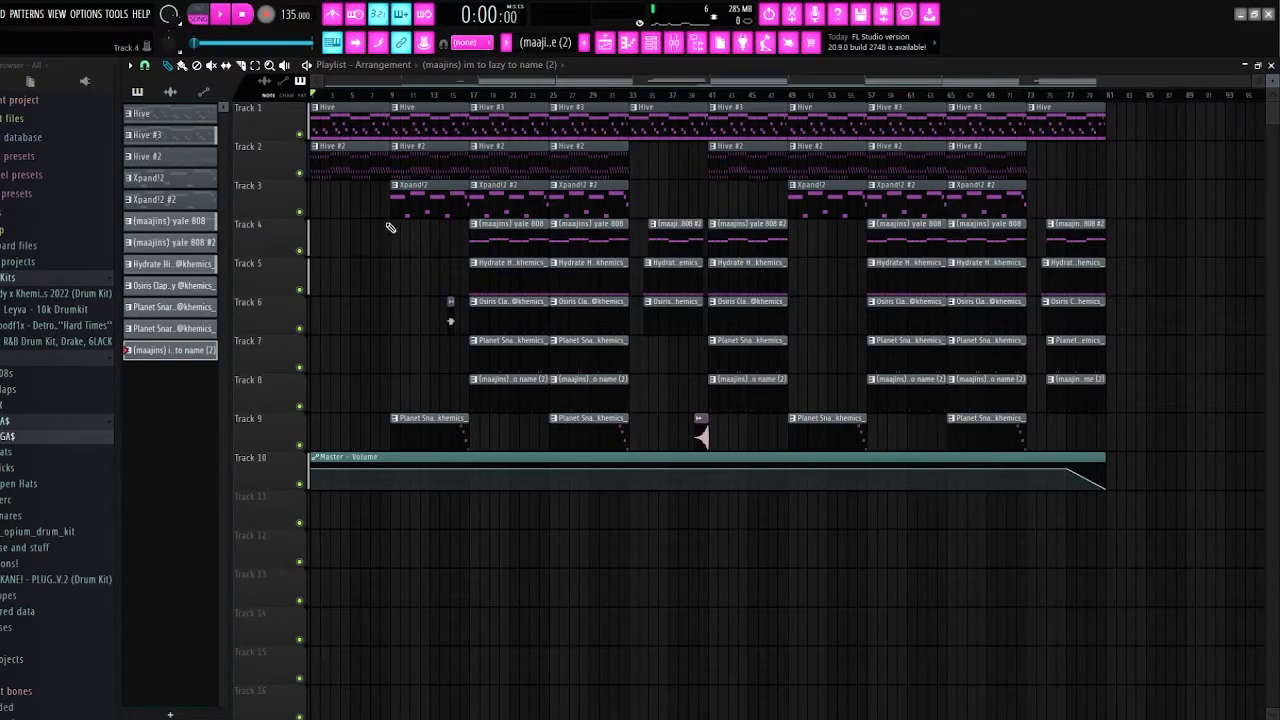
scroll(1037, 234, up, 3)
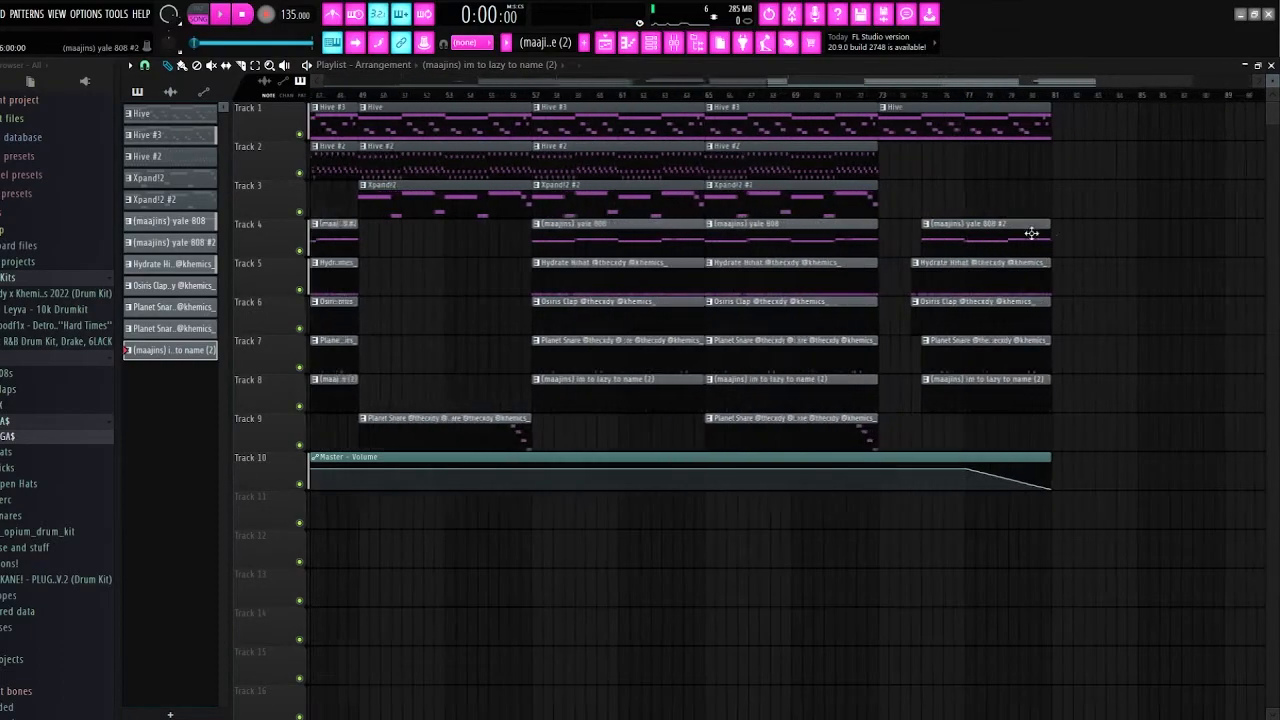
scroll(1037, 234, up, 3)
scroll(786, 206, down, 6)
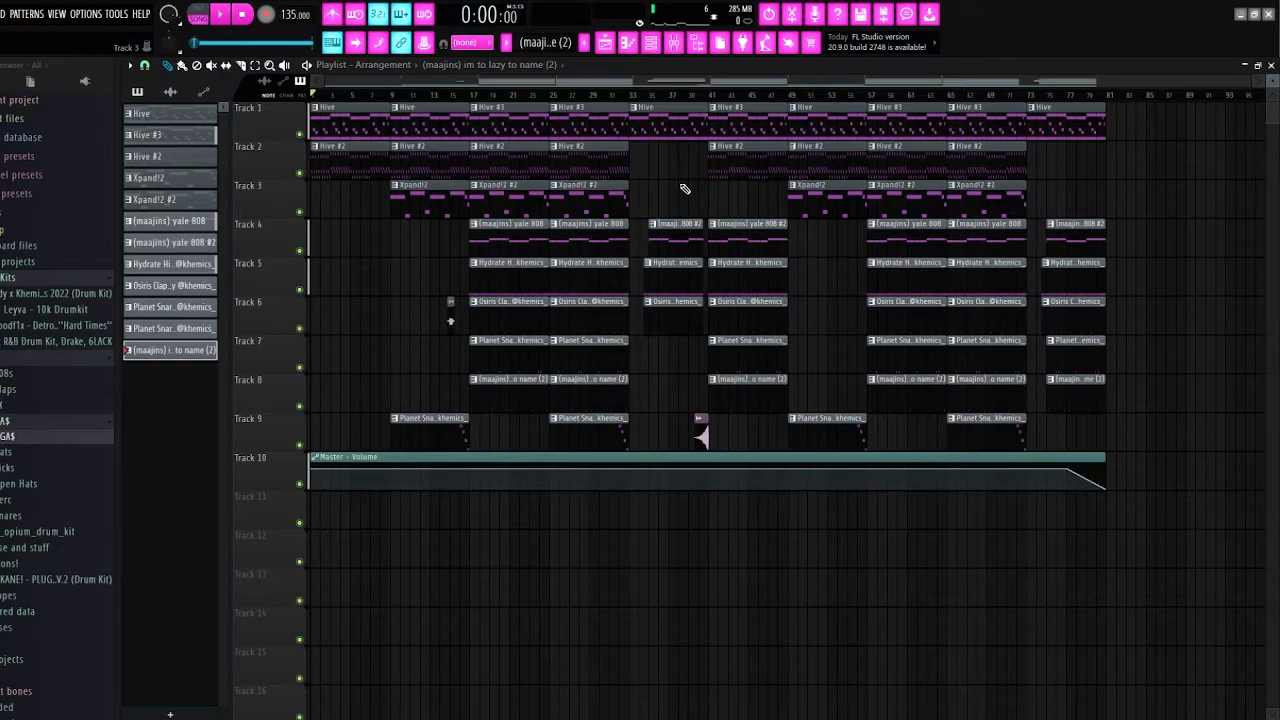
scroll(409, 403, up, 4)
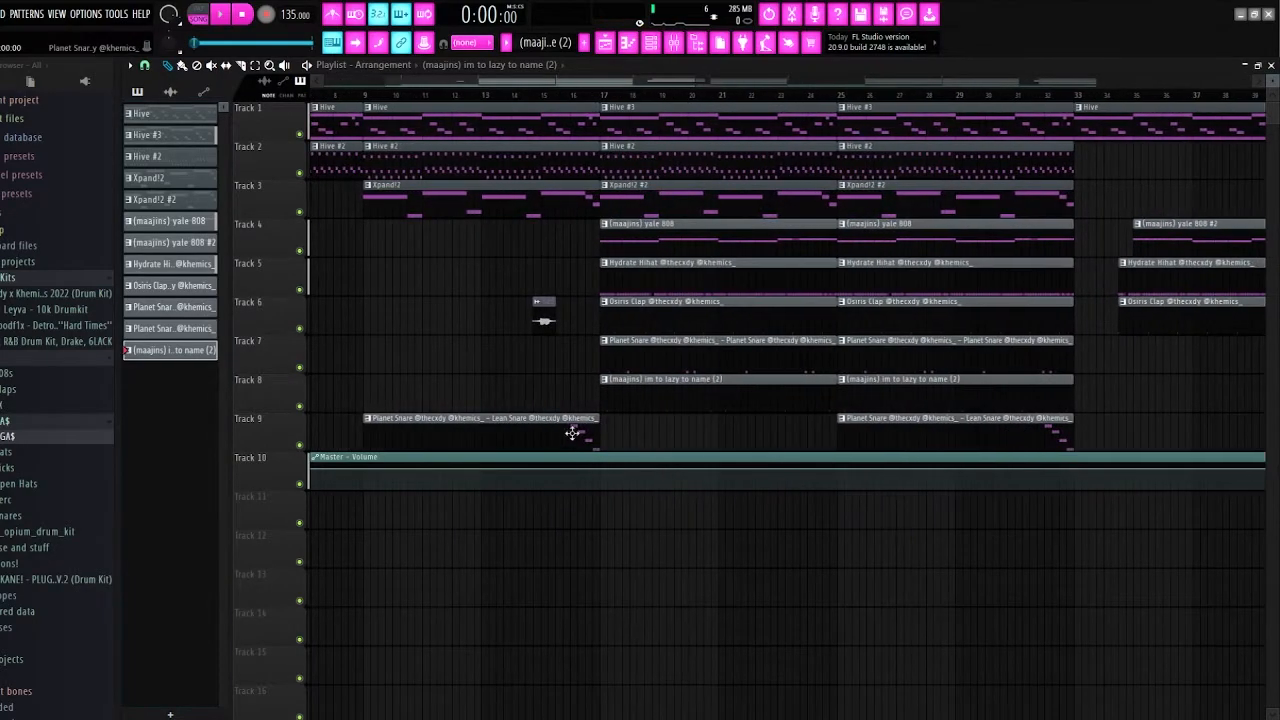
scroll(554, 436, down, 4)
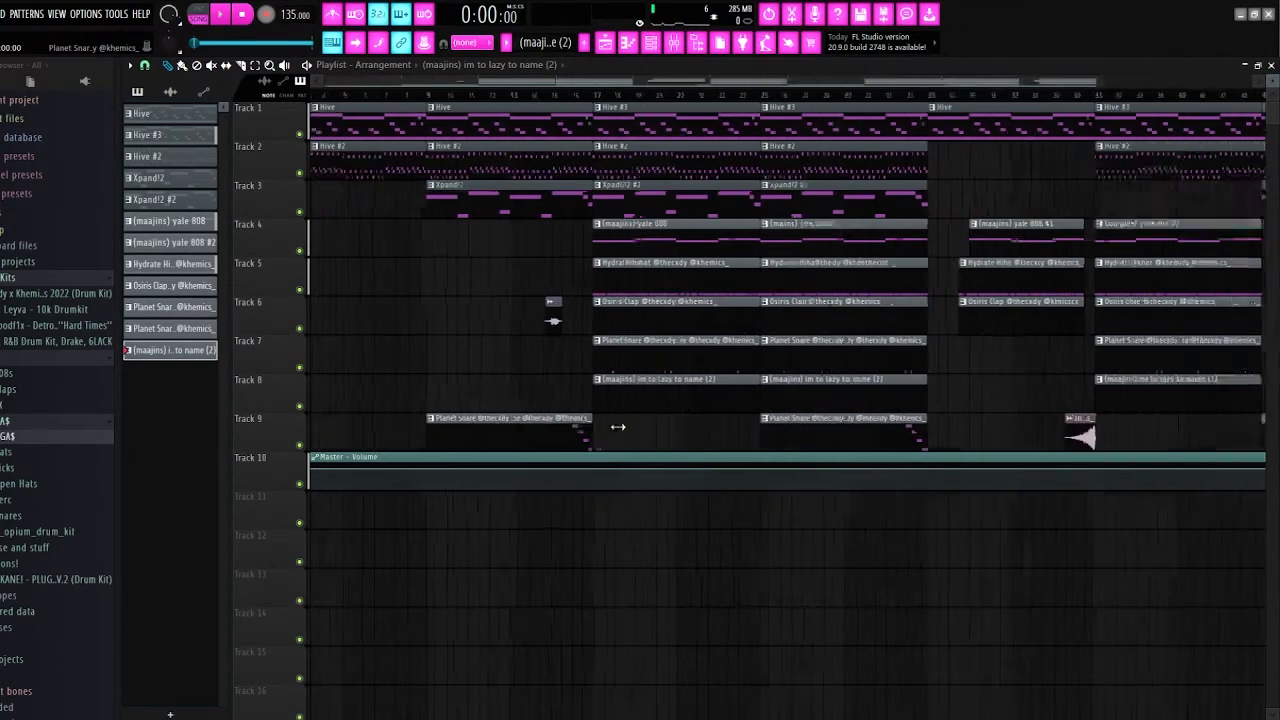